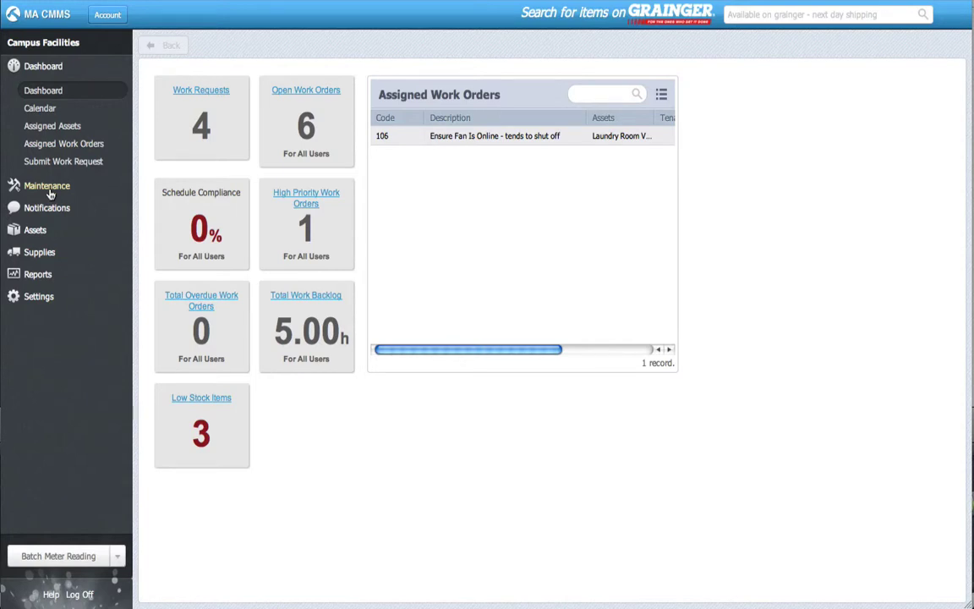
Go to Maintenance work orders in the sidebar to reach the Scheduled Maintenance list.
{"action": "left_click", "coordinate": [48, 187]}
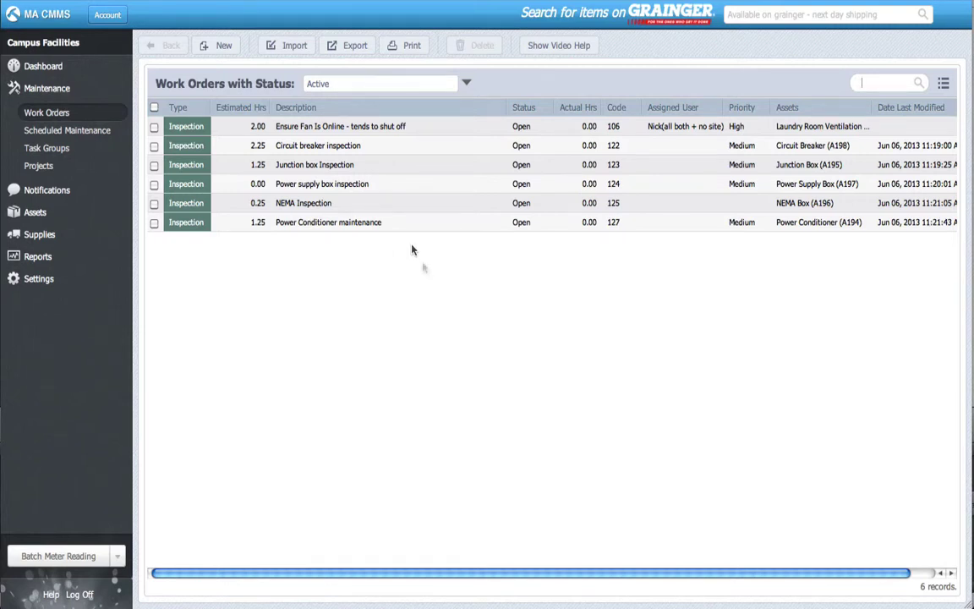
Create a University Campus schedule 'Electrical inspection Rounds' with Inspection type and Medium priority.
{"action": "left_click", "coordinate": [109, 130]}
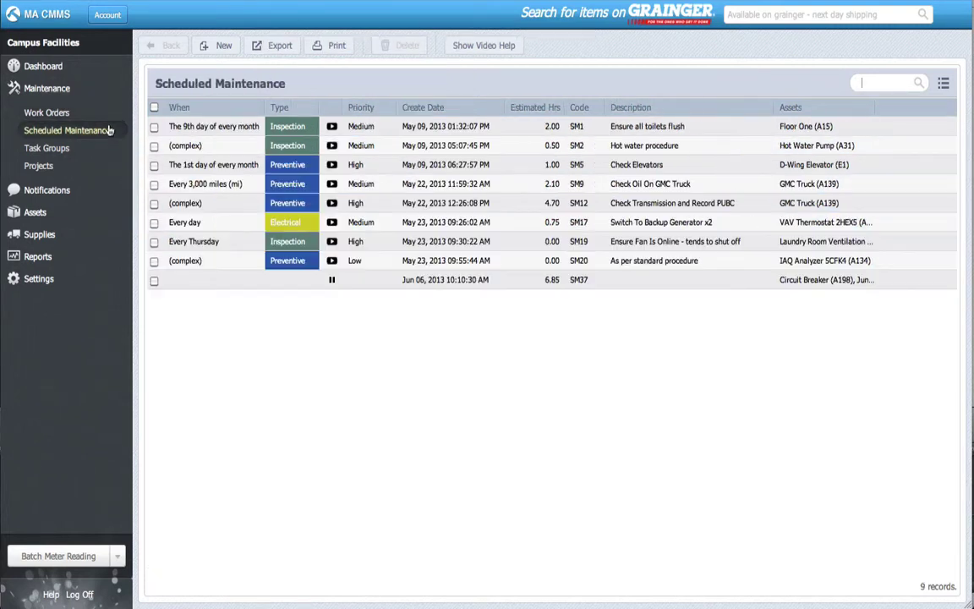
{"action": "left_click", "coordinate": [228, 44]}
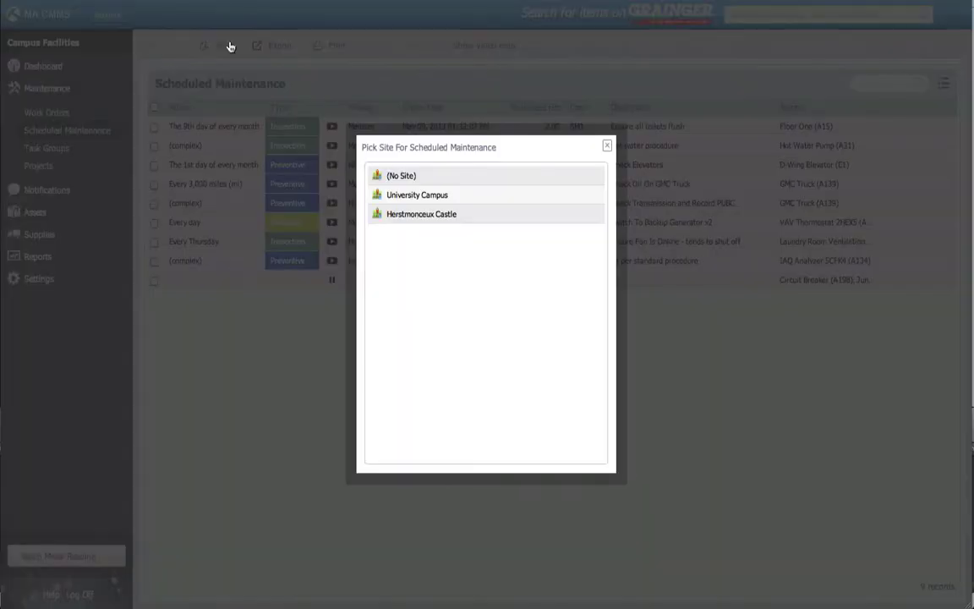
{"action": "left_click", "coordinate": [461, 199]}
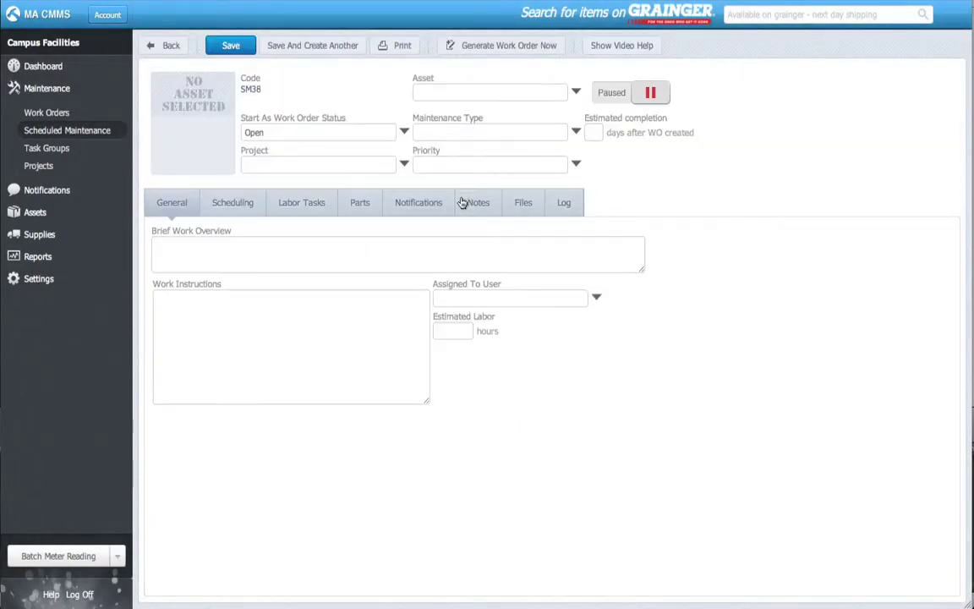
{"action": "type", "text": "Electrical inspection Rounds"}
{"action": "left_click", "coordinate": [576, 131]}
{"action": "left_click", "coordinate": [372, 307]}
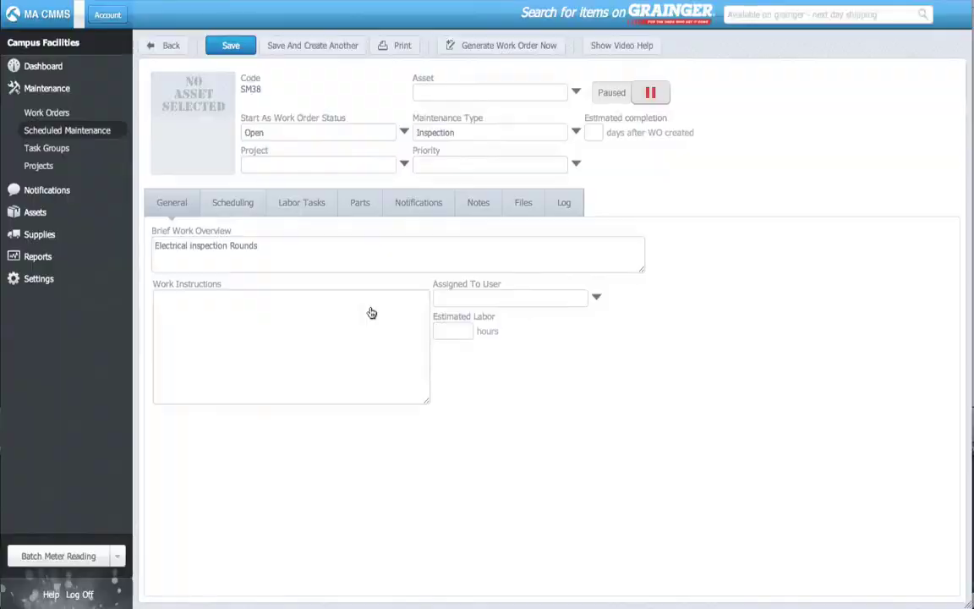
{"action": "left_click", "coordinate": [579, 161]}
{"action": "left_click", "coordinate": [495, 223]}
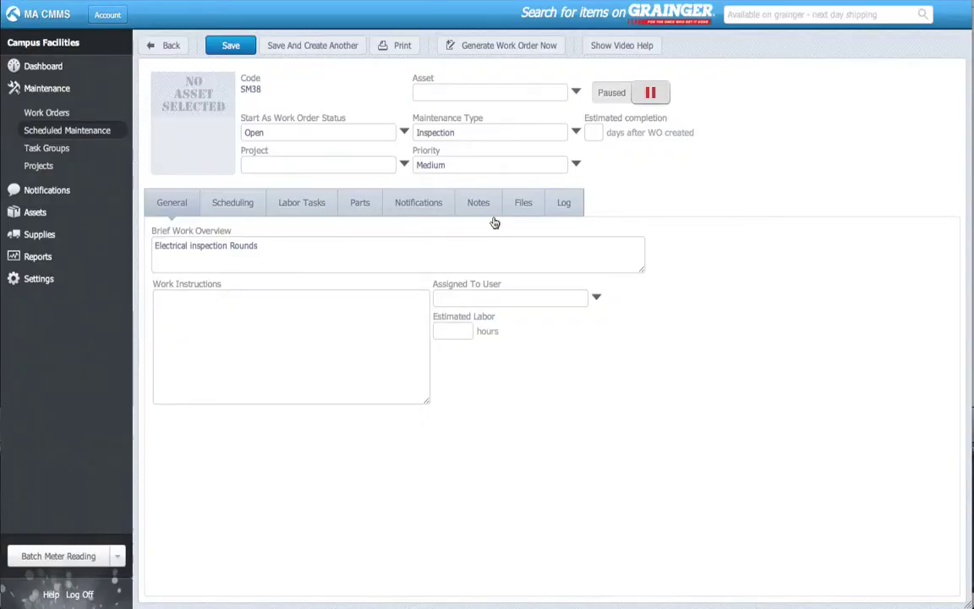
{"action": "left_click", "coordinate": [229, 45]}
Set the asset to Circuit Breaker in Victoria Residence > Basement > Electrical Room.
{"action": "left_click", "coordinate": [576, 91]}
{"action": "left_click", "coordinate": [280, 173]}
{"action": "left_click", "coordinate": [291, 269]}
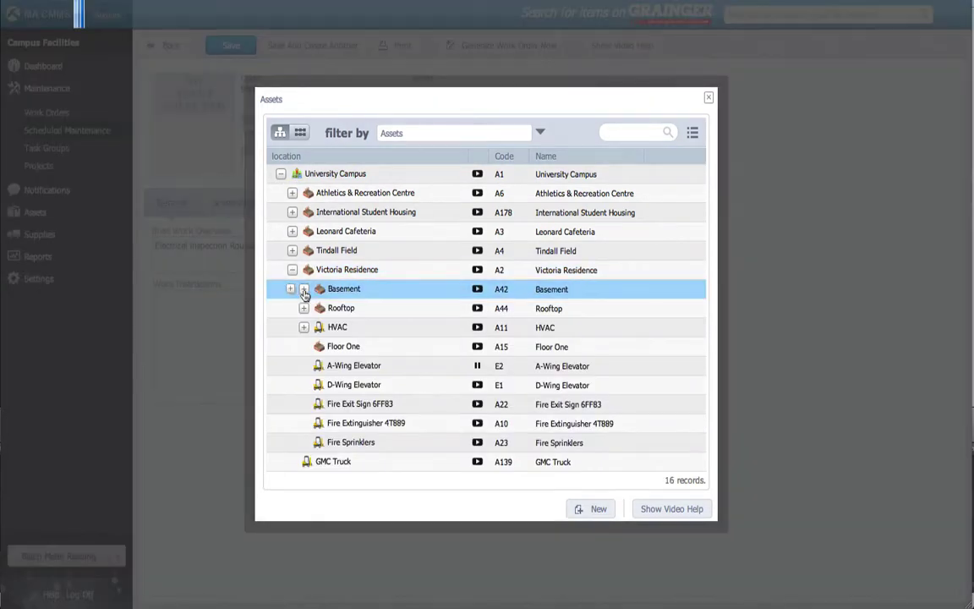
{"action": "left_click", "coordinate": [304, 288]}
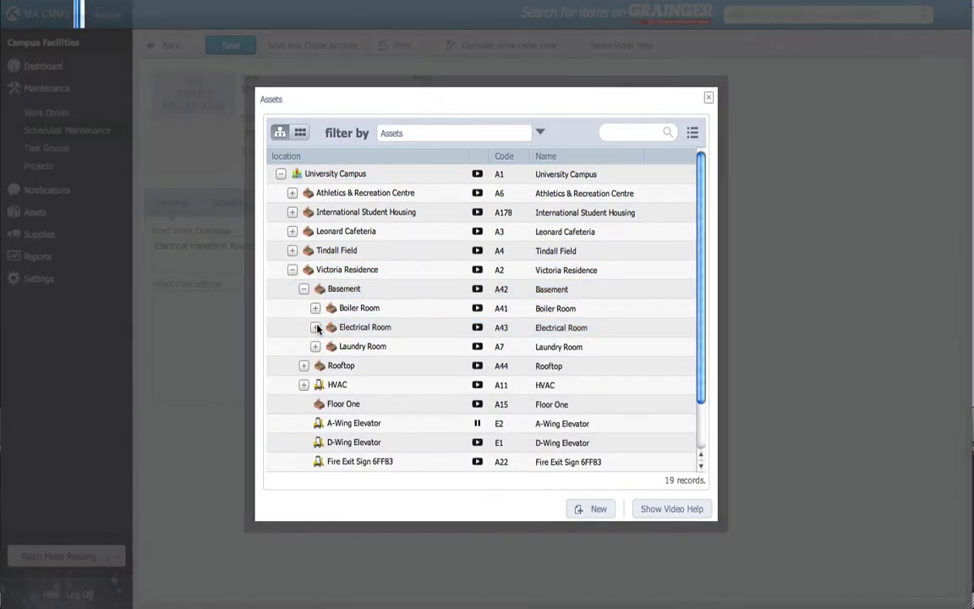
{"action": "left_click", "coordinate": [315, 327]}
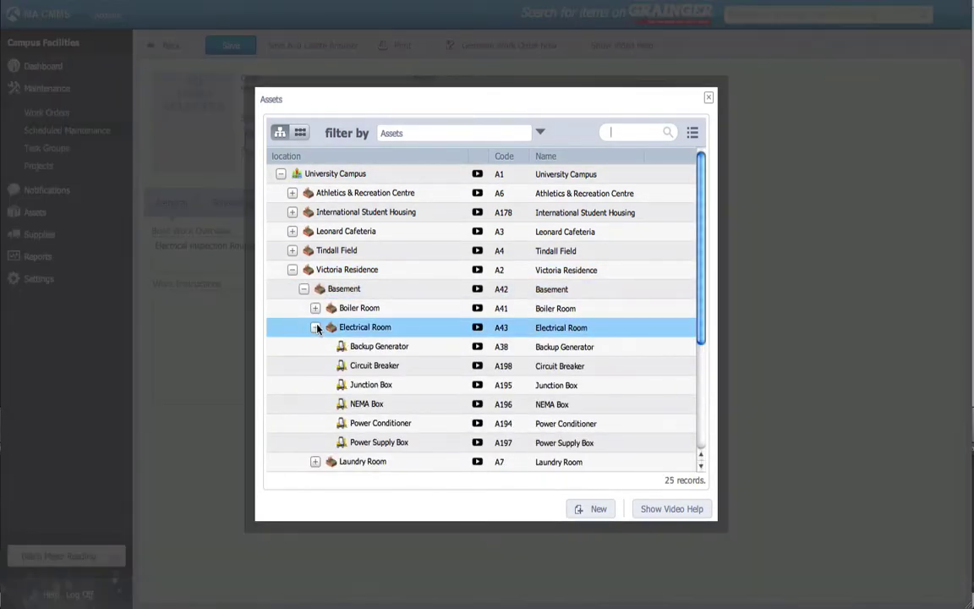
{"action": "left_click", "coordinate": [374, 366]}
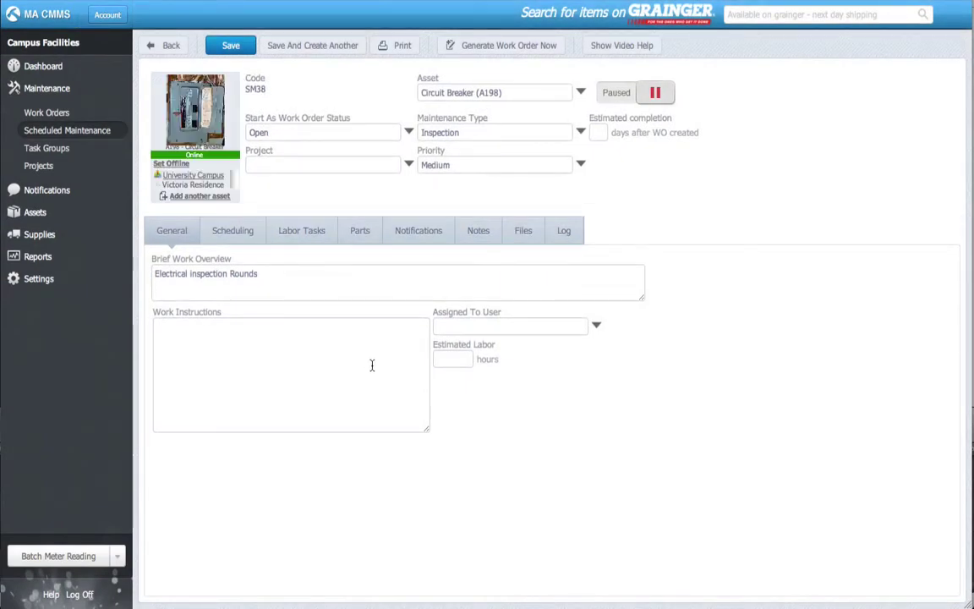
Begin the first Circuit Breaker labor task, describing it as 'Check condition alig…'.
{"action": "left_click", "coordinate": [306, 234]}
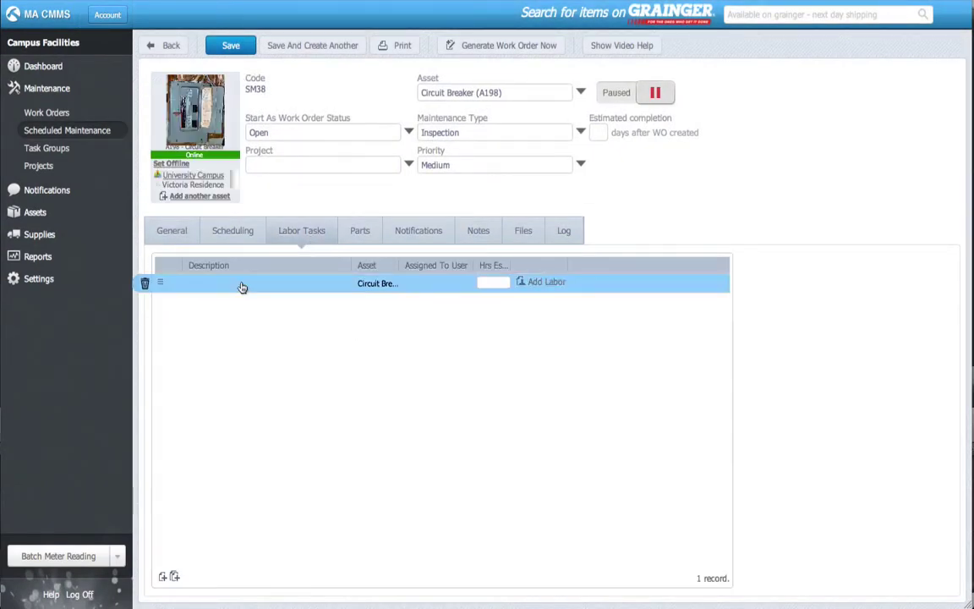
{"action": "double_click", "coordinate": [242, 288]}
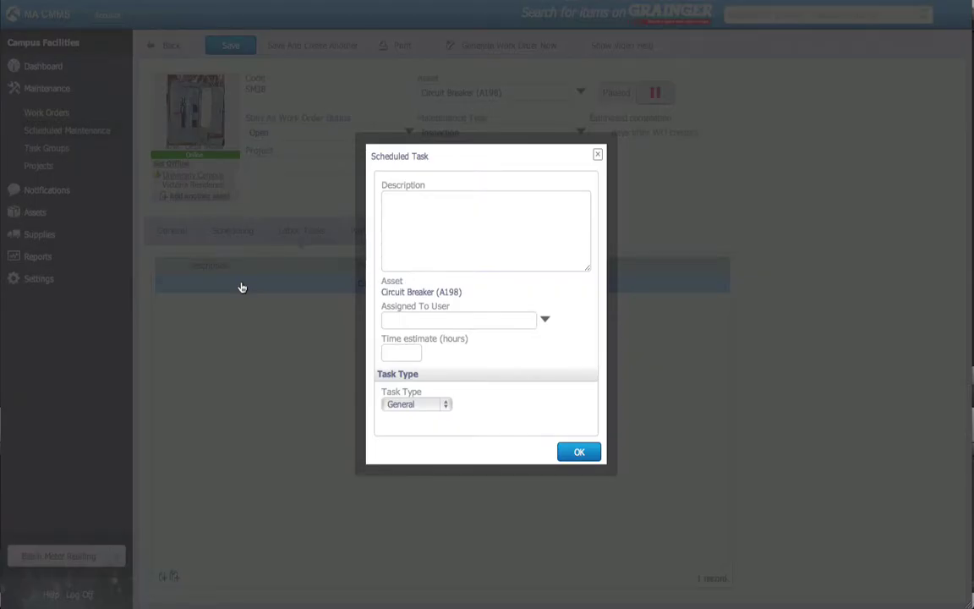
{"action": "left_click", "coordinate": [495, 207]}
{"action": "type", "text": "Check condition alignment"}
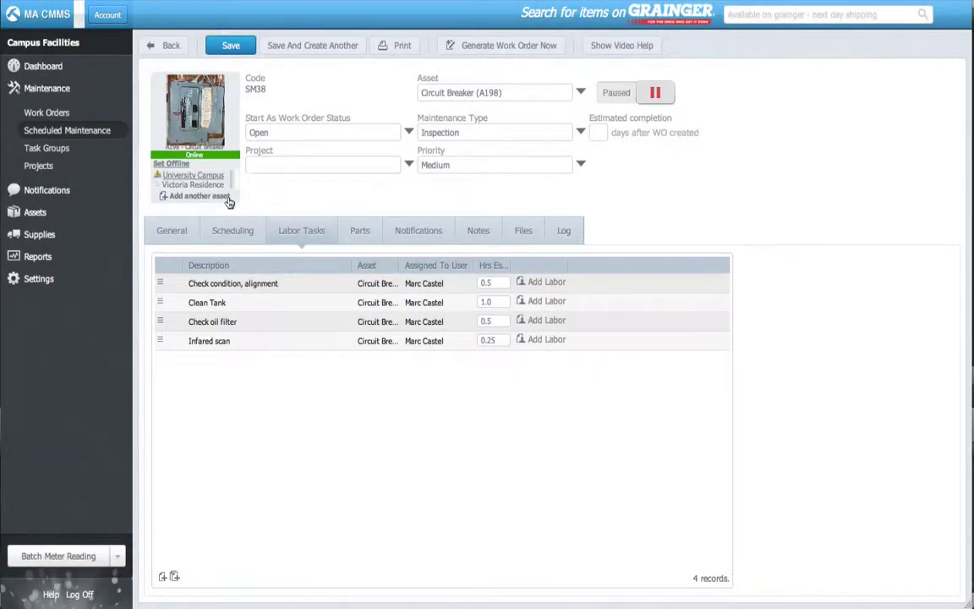
Add a second asset, browsing University Campus > Victoria Residence > Basement to the Electrical Room.
{"action": "left_click", "coordinate": [199, 195]}
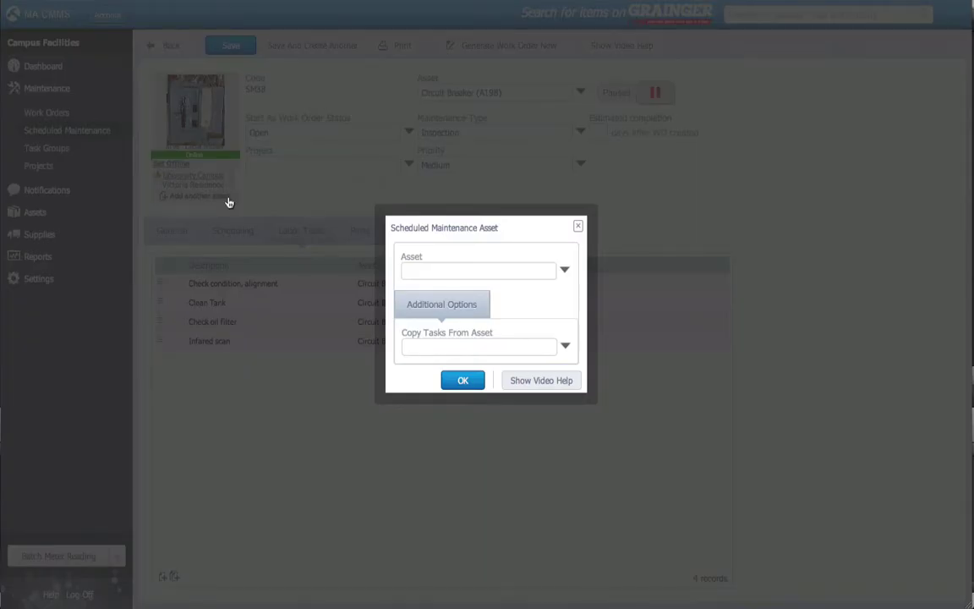
{"action": "left_click", "coordinate": [564, 270]}
{"action": "left_click", "coordinate": [280, 173]}
{"action": "left_click", "coordinate": [292, 269]}
{"action": "left_click", "coordinate": [304, 289]}
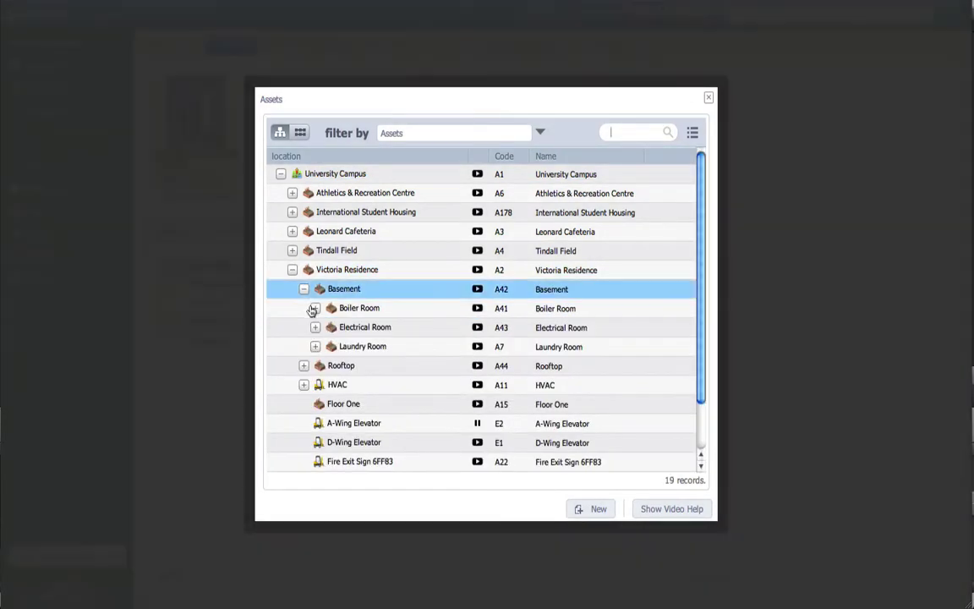
{"action": "left_click", "coordinate": [315, 327]}
{"action": "left_click", "coordinate": [315, 327]}
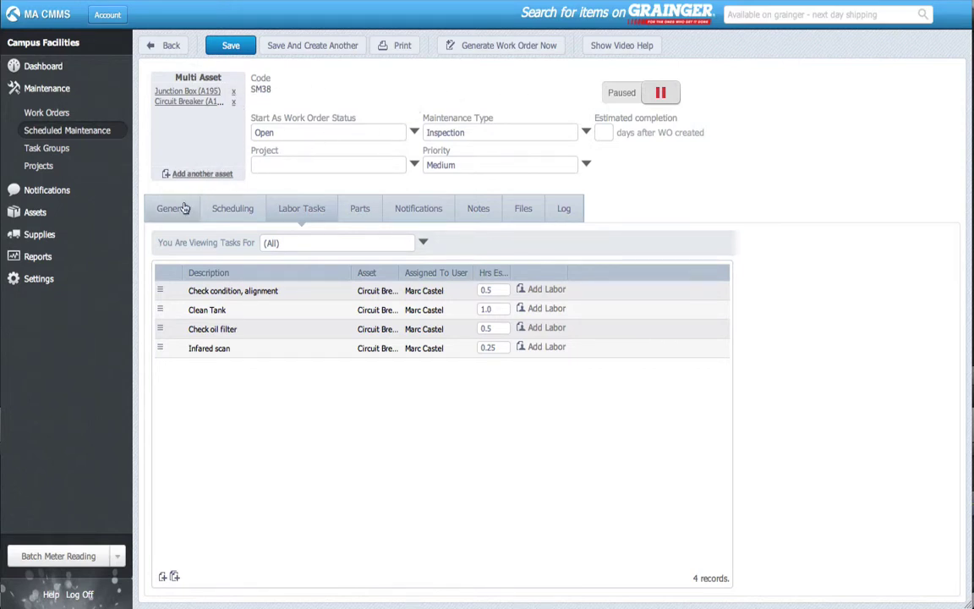
Filter the schedule's labor tasks to show only Junction Box (A195).
{"action": "left_click", "coordinate": [185, 207]}
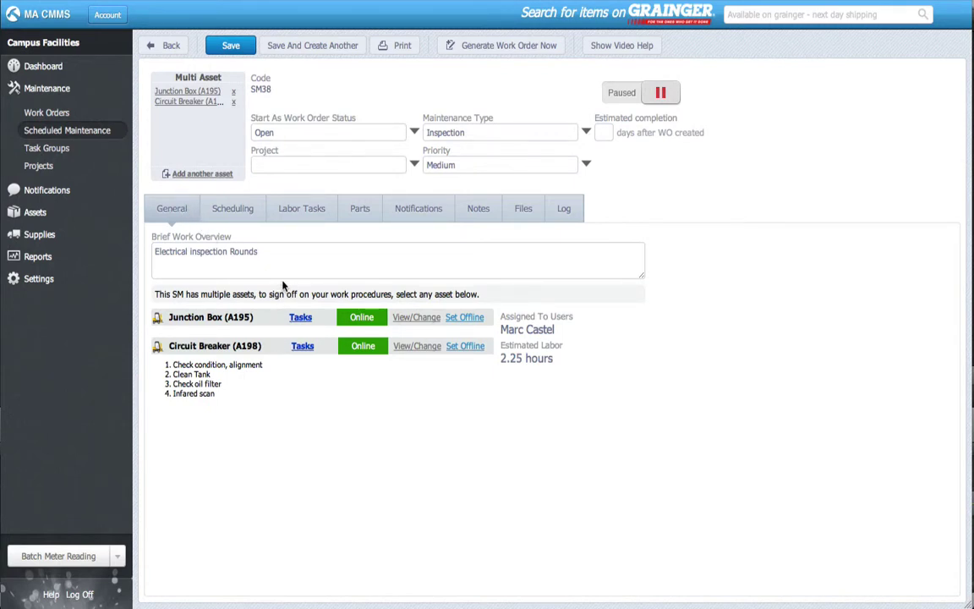
{"action": "left_click", "coordinate": [300, 213]}
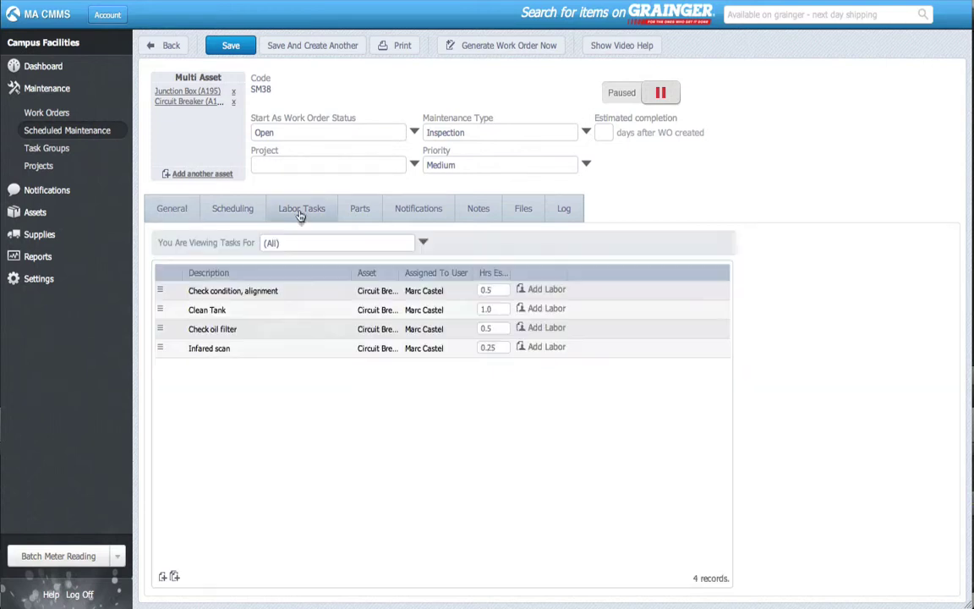
{"action": "left_click", "coordinate": [425, 245]}
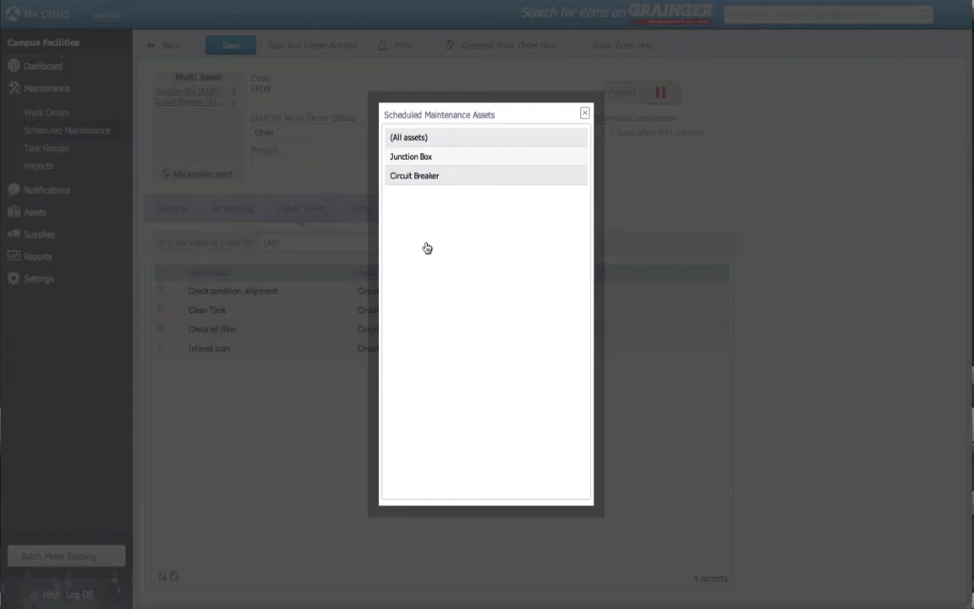
{"action": "left_click", "coordinate": [468, 158]}
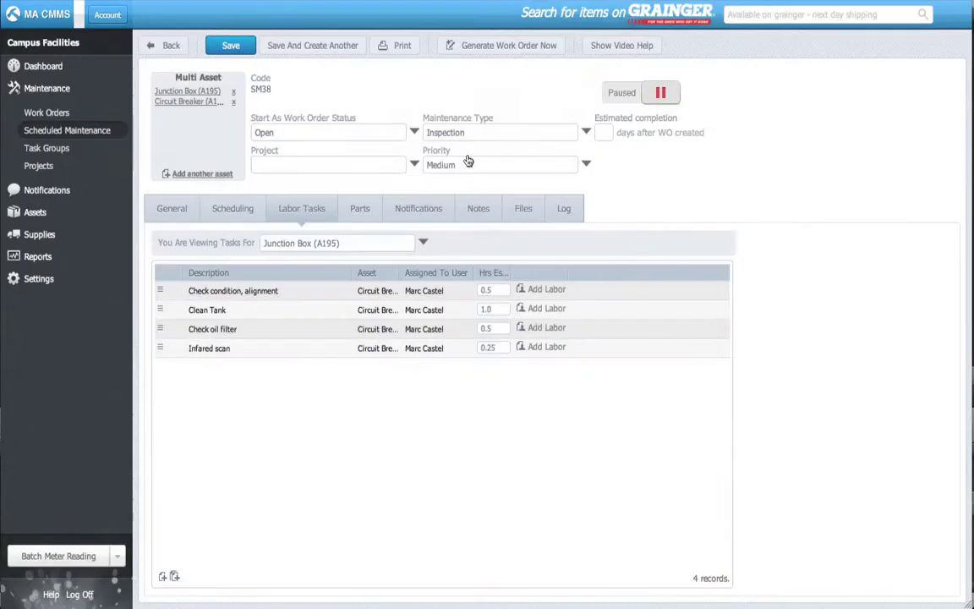
Add a Junction Box labor task 'Disconnect from grid', assigned to a technician, estimated at .25 hours.
{"action": "left_click", "coordinate": [162, 576]}
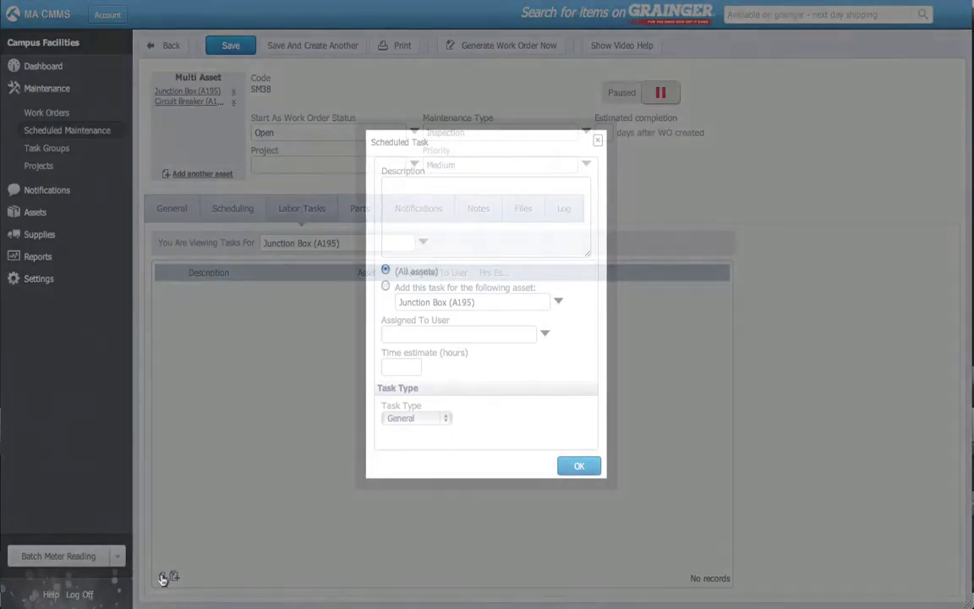
{"action": "left_click", "coordinate": [442, 225]}
{"action": "type", "text": "Disconnect from grid"}
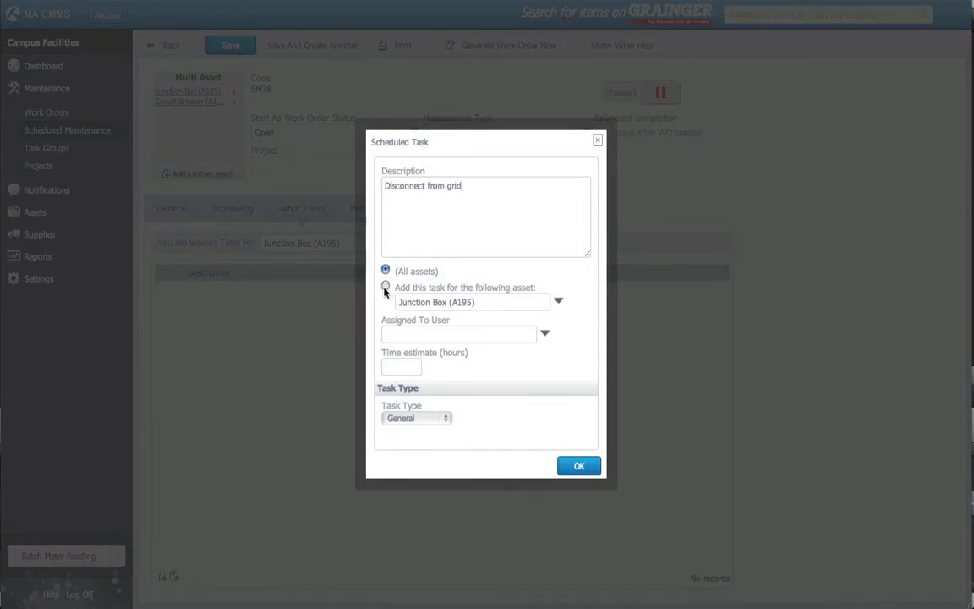
{"action": "left_click", "coordinate": [557, 301]}
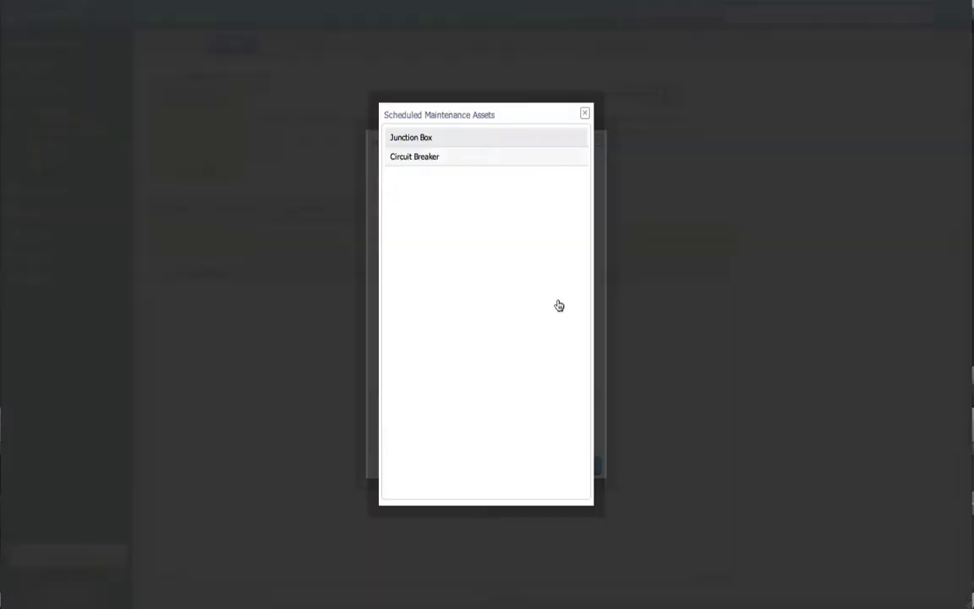
{"action": "left_click", "coordinate": [470, 139]}
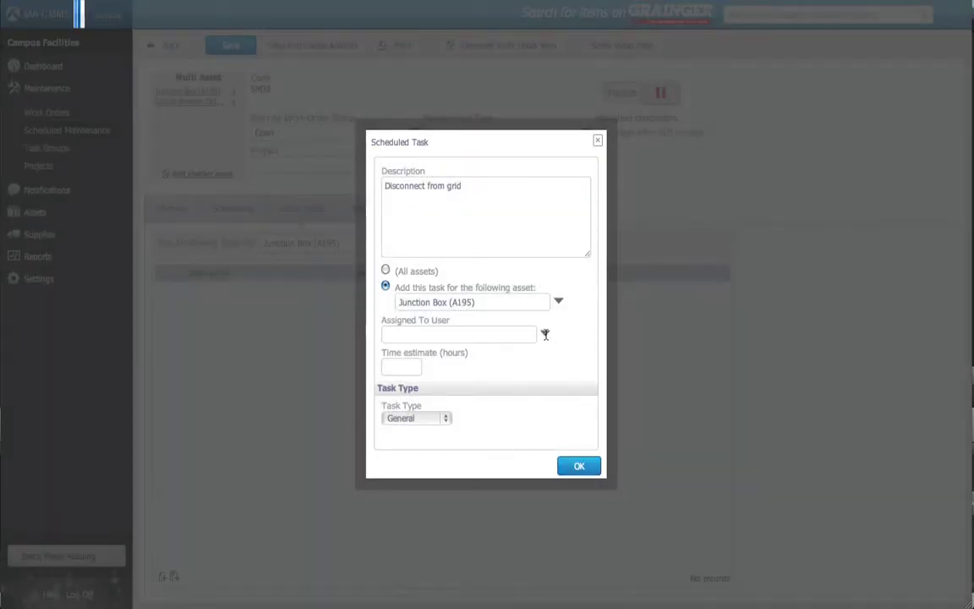
{"action": "left_click", "coordinate": [546, 335]}
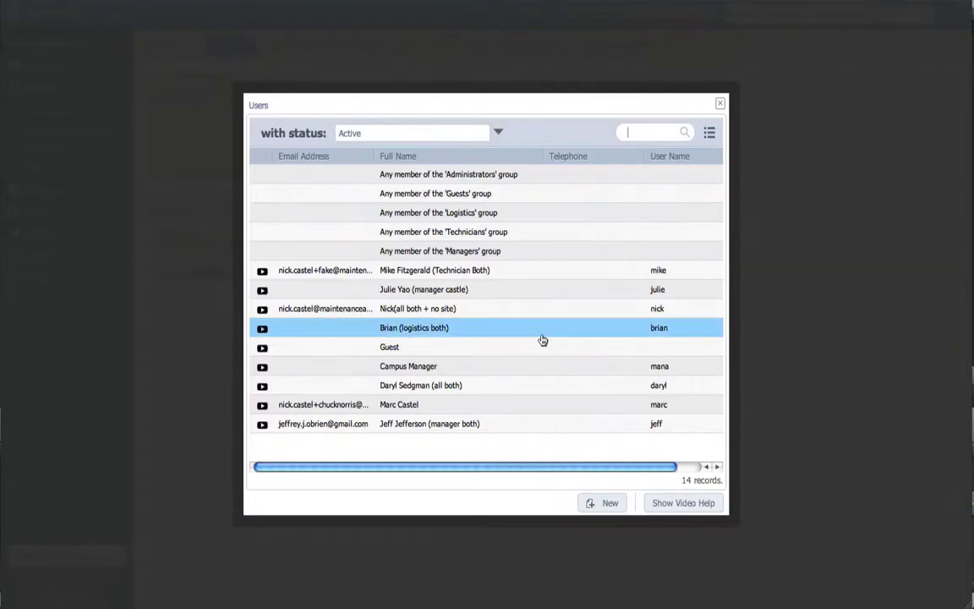
{"action": "left_click", "coordinate": [503, 406]}
{"action": "left_click", "coordinate": [400, 366]}
{"action": "type", "text": ".25"}
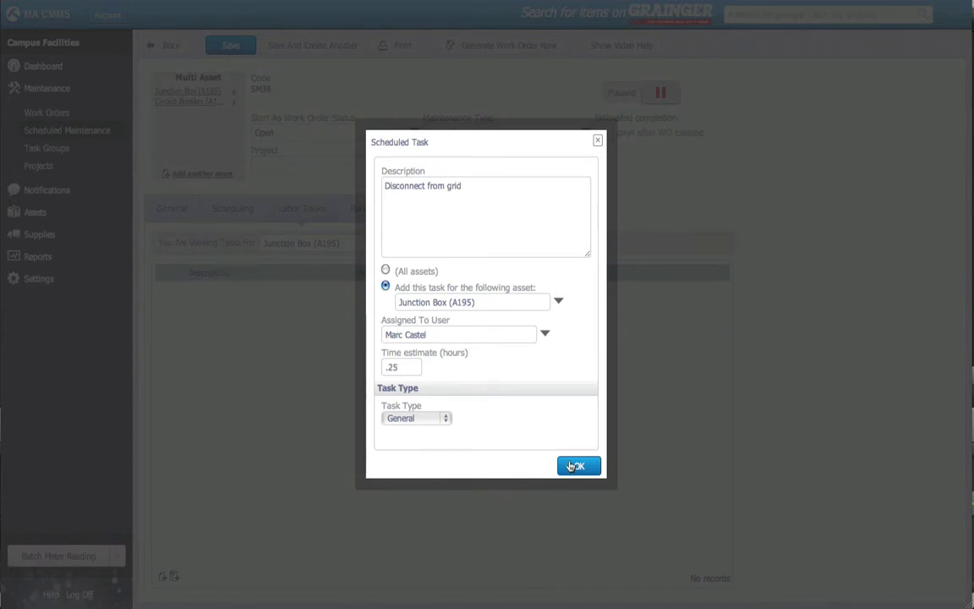
{"action": "left_click", "coordinate": [572, 466]}
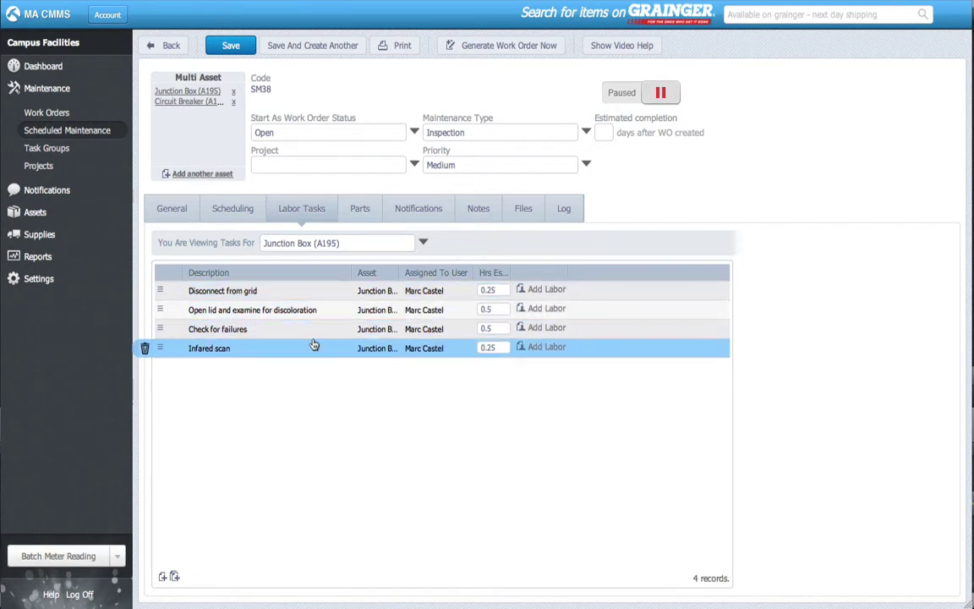
Show tasks for all assets and begin adding another asset from University Campus.
{"action": "left_click", "coordinate": [425, 244]}
{"action": "left_click", "coordinate": [453, 139]}
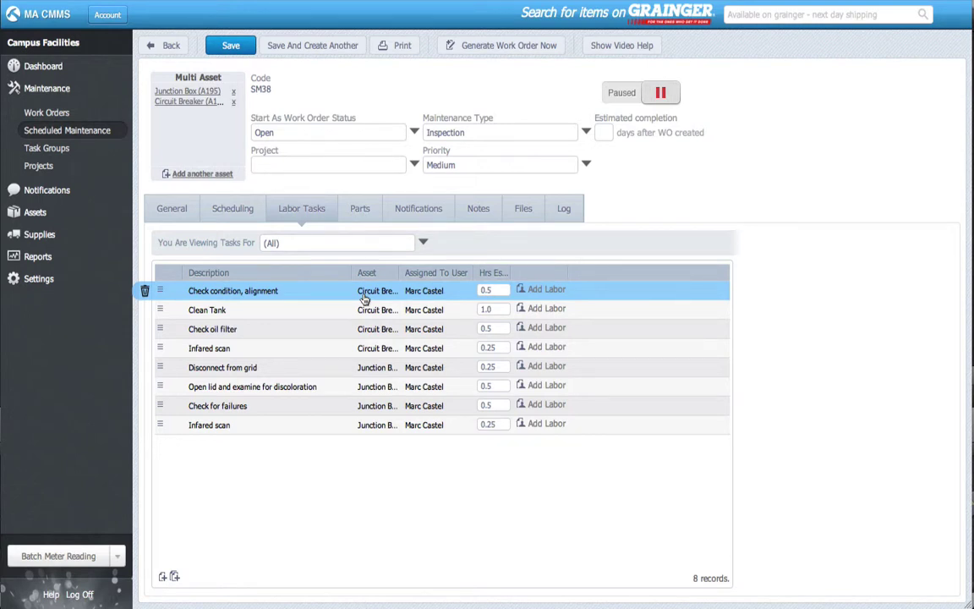
{"action": "left_click", "coordinate": [216, 177]}
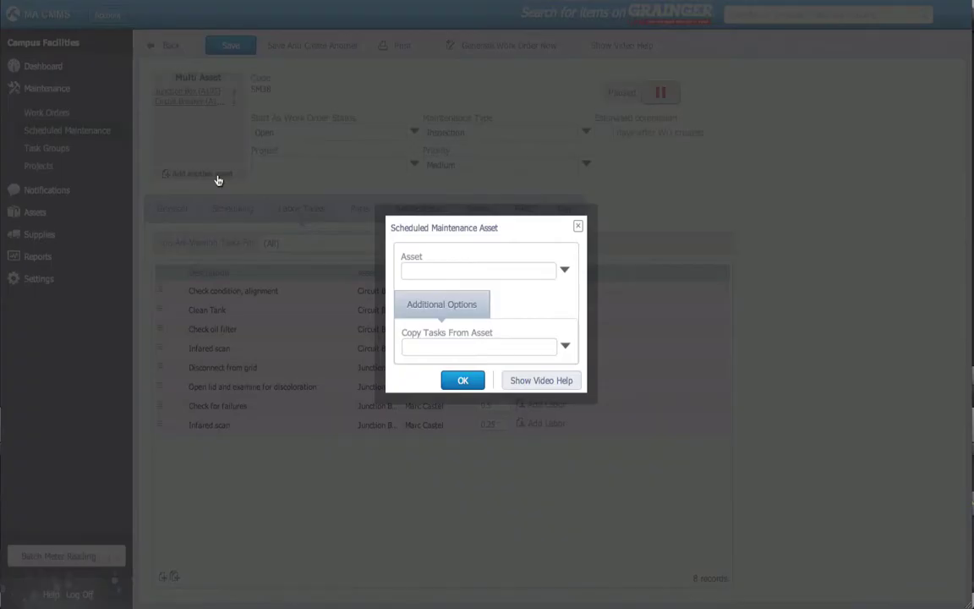
{"action": "left_click", "coordinate": [564, 273]}
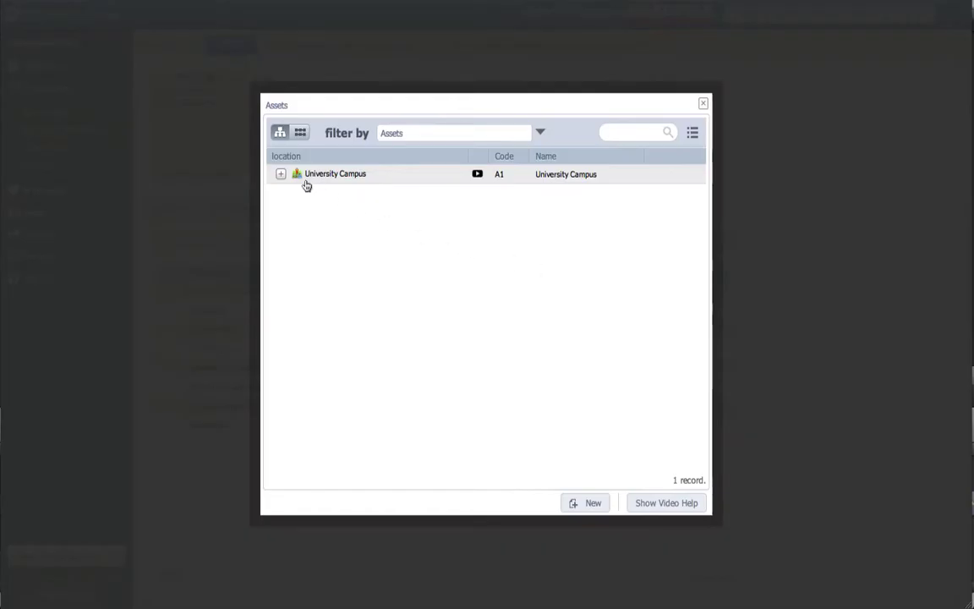
{"action": "left_click", "coordinate": [280, 174]}
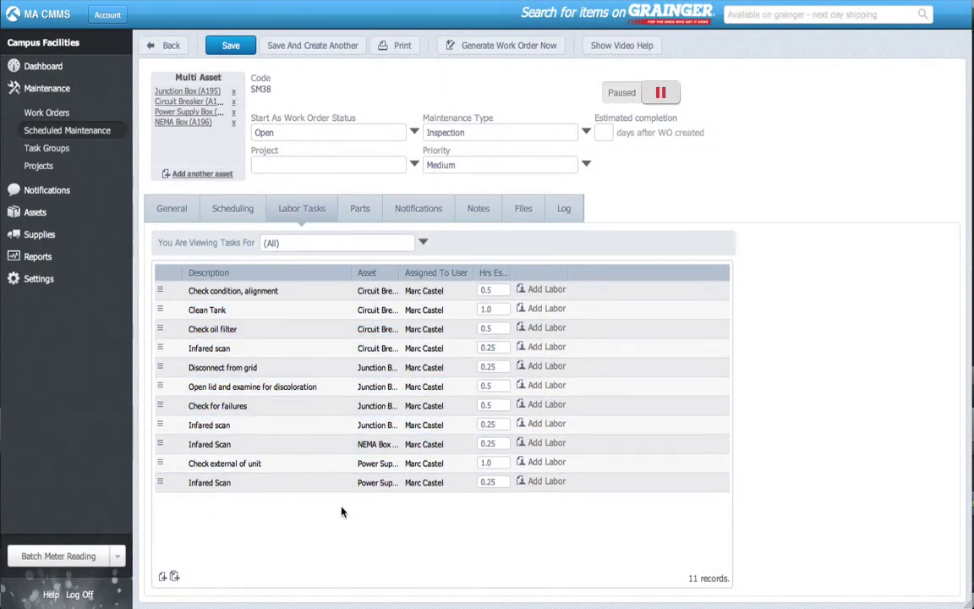
Add a daily, every-1-day trigger and switch SM38 from Paused to Running.
{"action": "left_click", "coordinate": [251, 212]}
{"action": "left_click", "coordinate": [163, 387]}
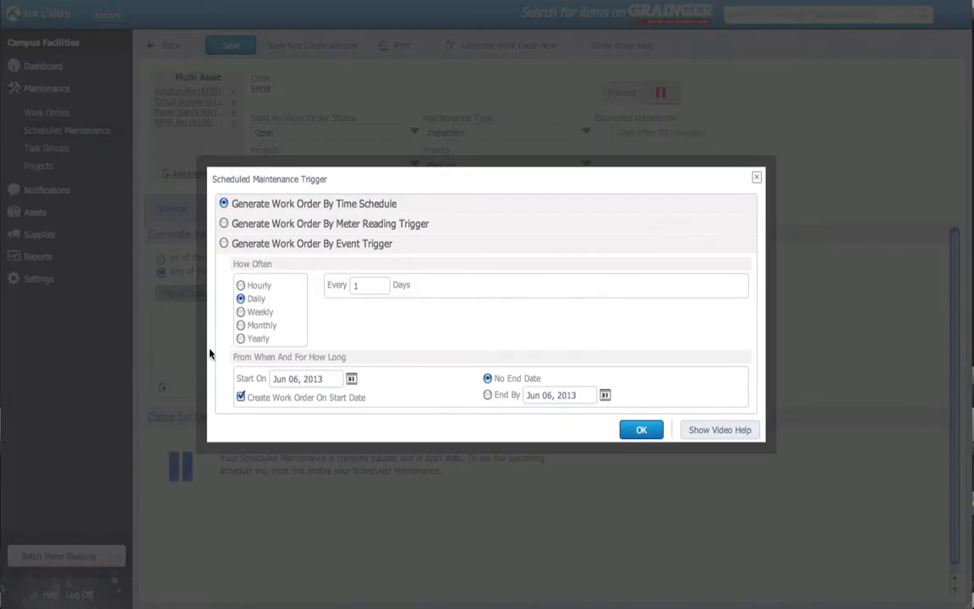
{"action": "left_click", "coordinate": [641, 428]}
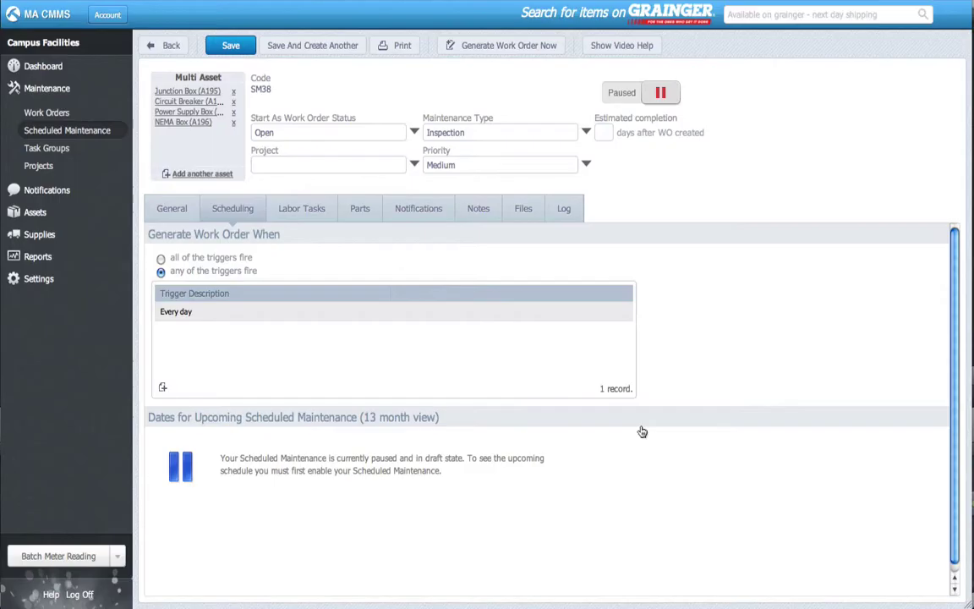
{"action": "left_click", "coordinate": [641, 92]}
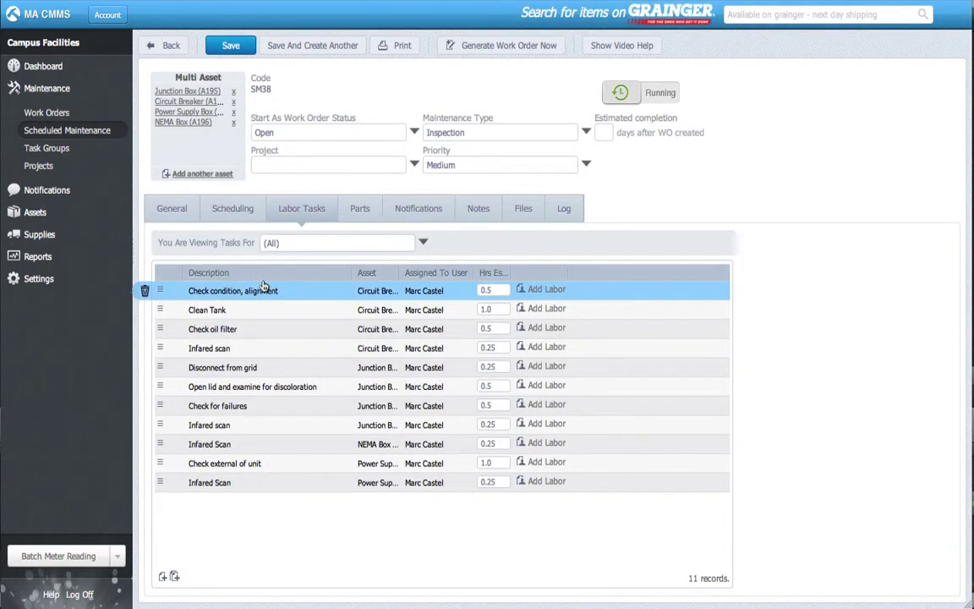
{"action": "left_click", "coordinate": [169, 209]}
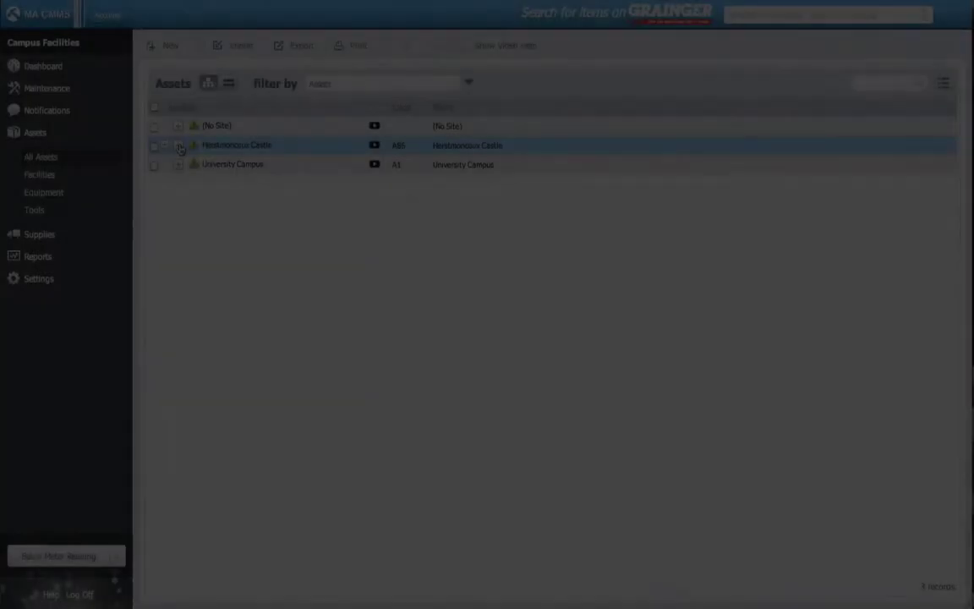
Expand Herstmonceux Castle to reveal its rooms and Alarm Panels VB1 through VB10.
{"action": "left_click", "coordinate": [178, 145]}
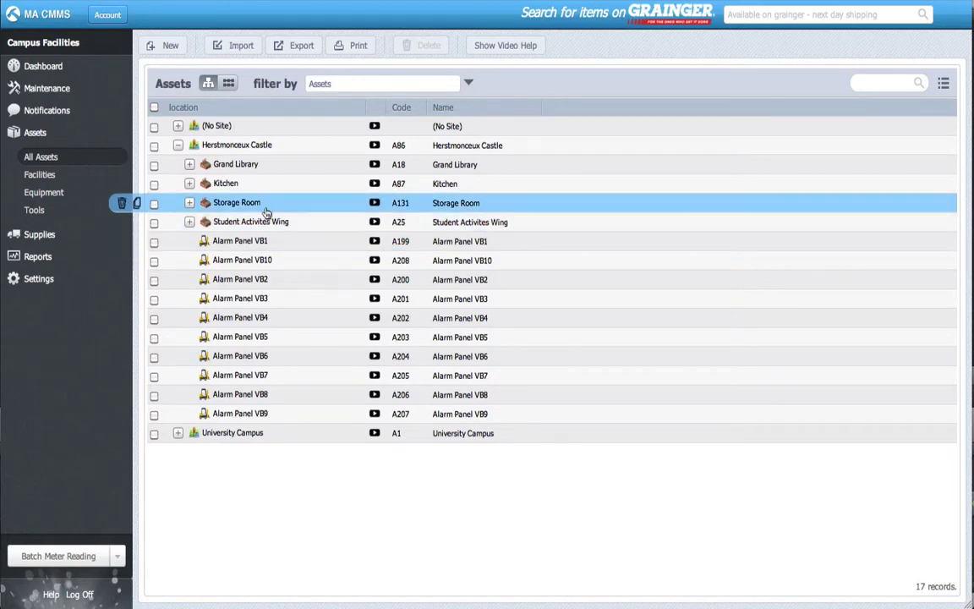
Create work order 'Alarm Battery Replacement' at Herstmonceux Castle with asset Alarm Panel VB1 (A199).
{"action": "left_click", "coordinate": [70, 92]}
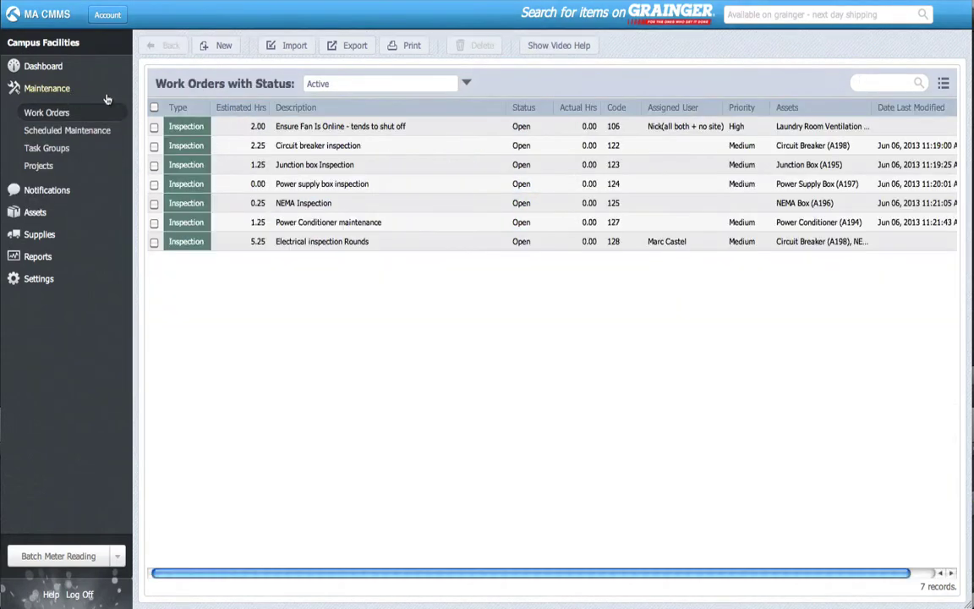
{"action": "left_click", "coordinate": [207, 50]}
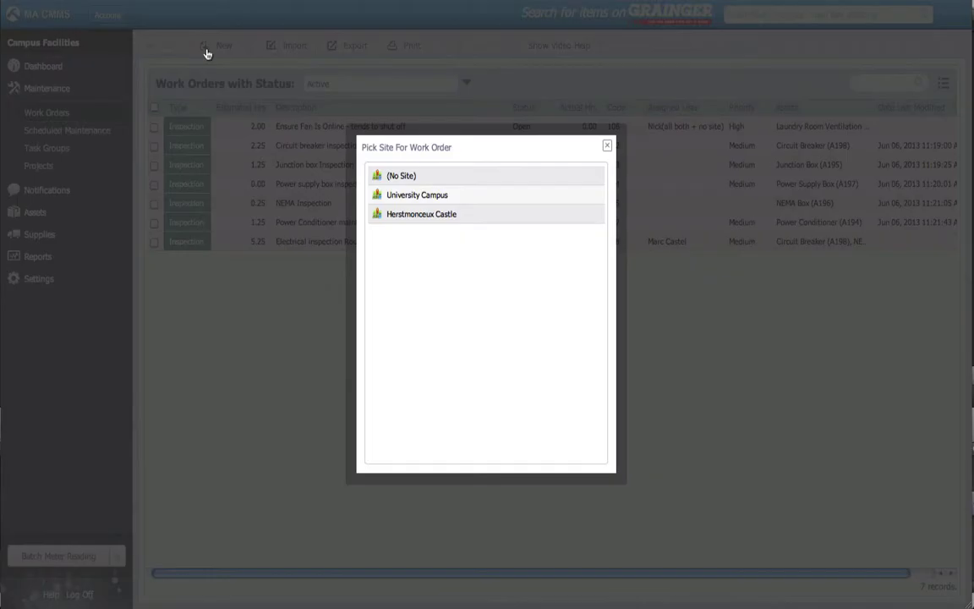
{"action": "left_click", "coordinate": [463, 217]}
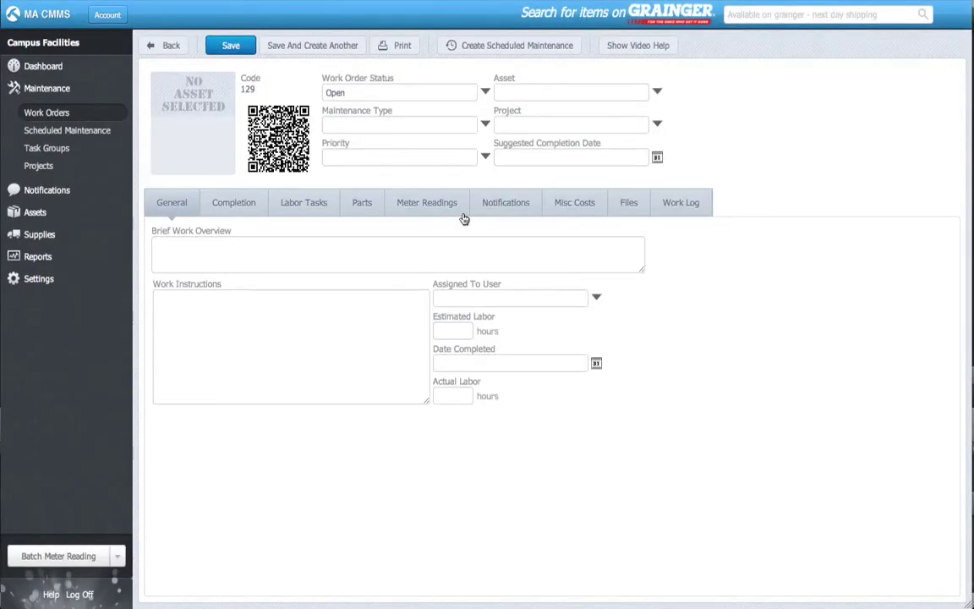
{"action": "type", "text": "Alarm Battery Replacement"}
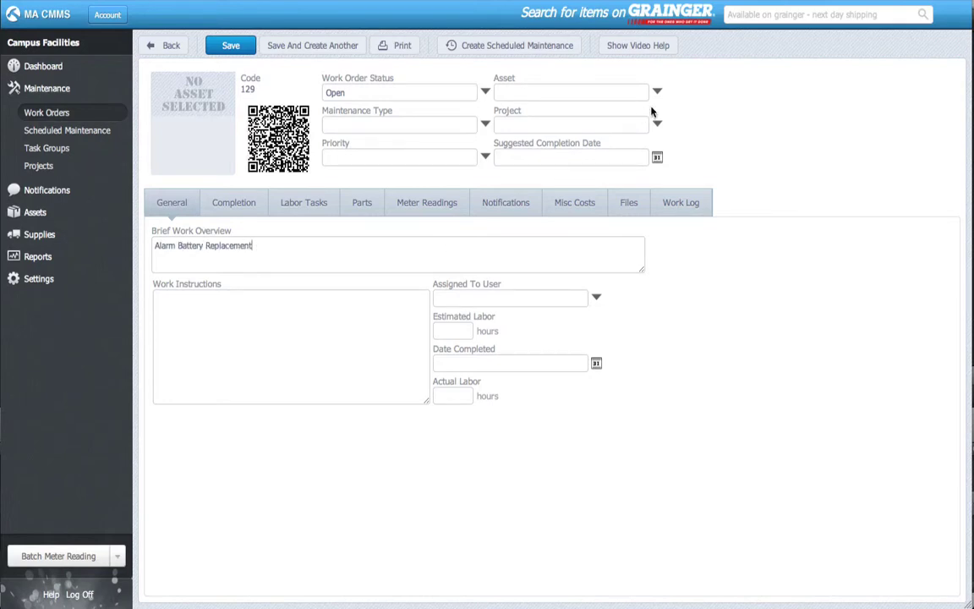
{"action": "left_click", "coordinate": [656, 91]}
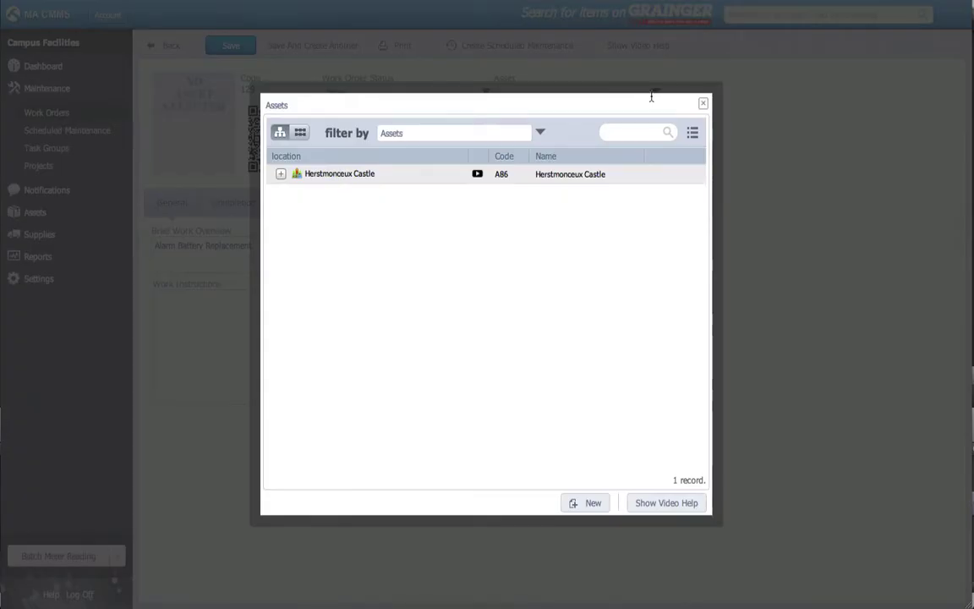
{"action": "left_click", "coordinate": [331, 174]}
{"action": "left_click", "coordinate": [280, 175]}
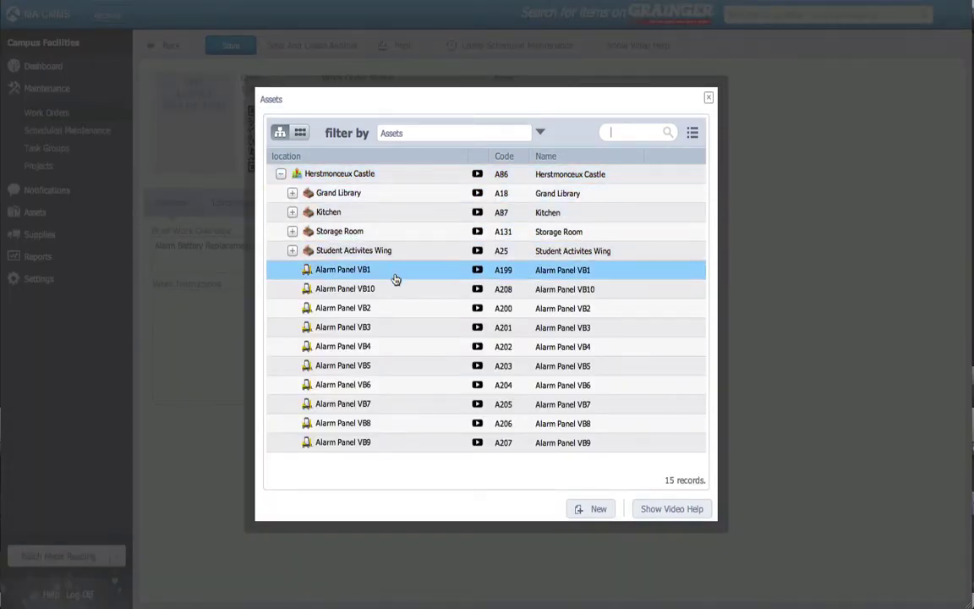
{"action": "left_click", "coordinate": [395, 275]}
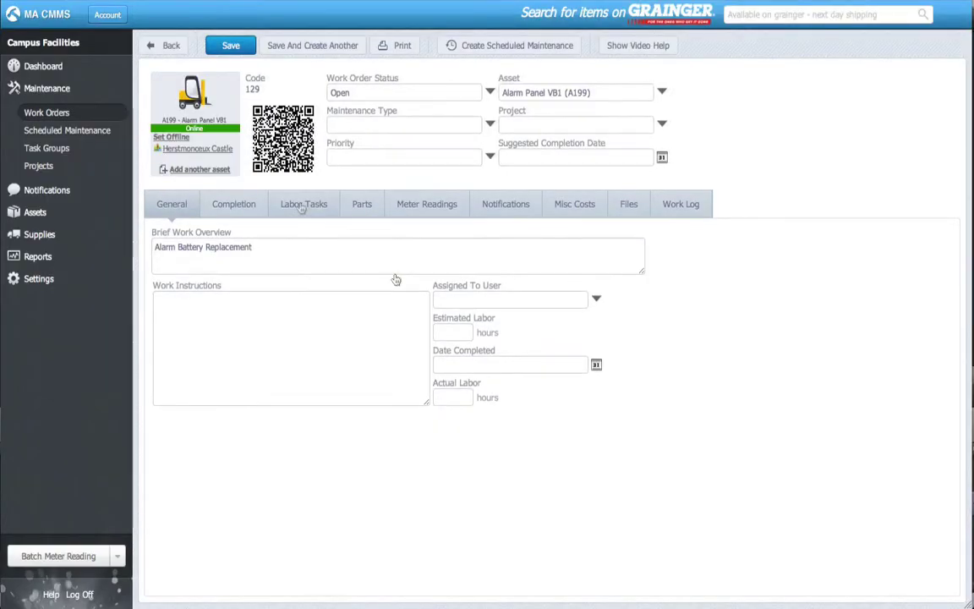
Start the first labor task for Alarm Panel VB1, typing 'Discon' as its description.
{"action": "left_click", "coordinate": [303, 203]}
{"action": "left_click", "coordinate": [272, 257]}
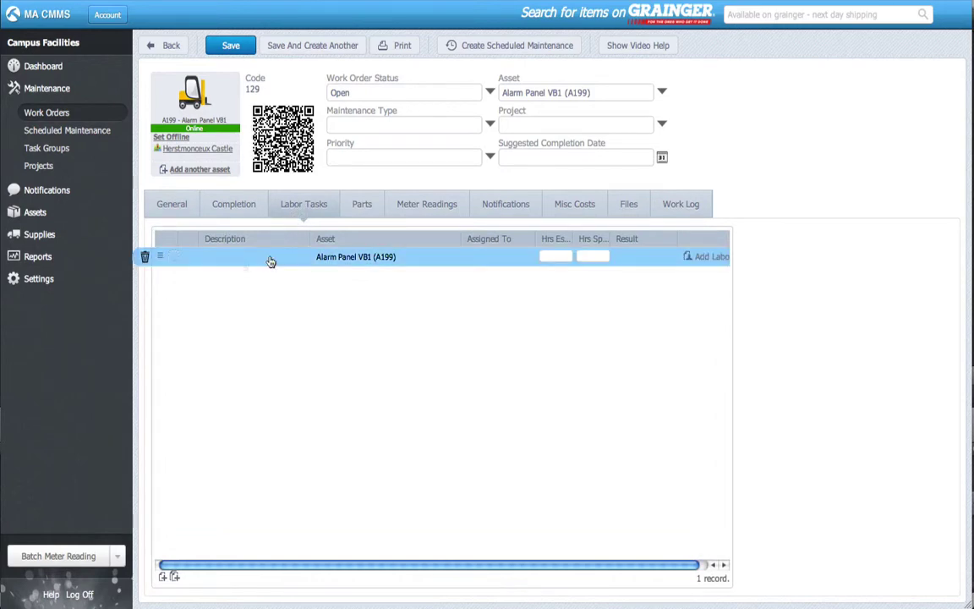
{"action": "double_click", "coordinate": [243, 265]}
{"action": "left_click", "coordinate": [419, 200]}
{"action": "type", "text": "Disconnect Unit"}
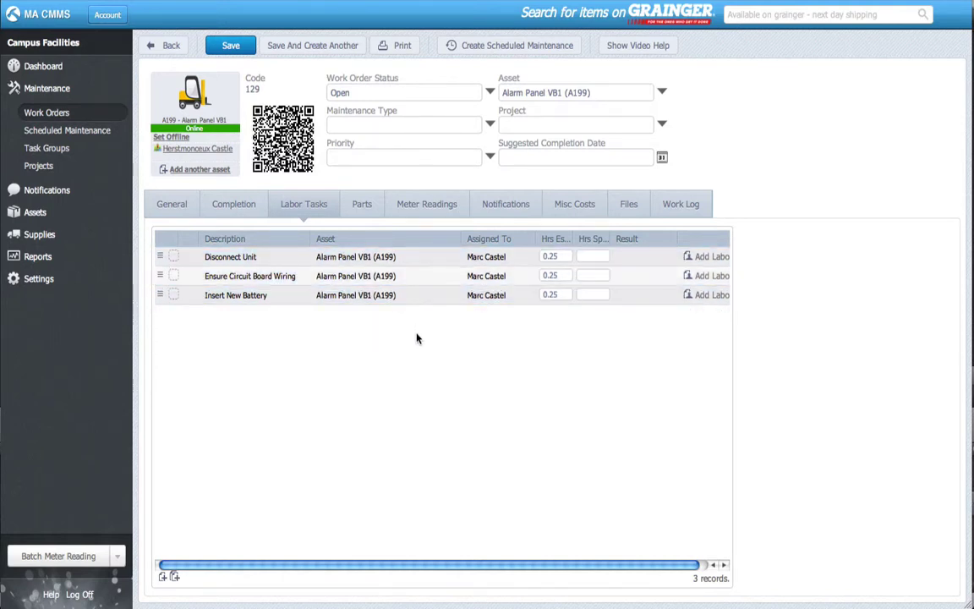
Add Alarm Panel VB2 from Herstmonceux Castle, copying its tasks from Alarm Panel VB1.
{"action": "left_click", "coordinate": [218, 170]}
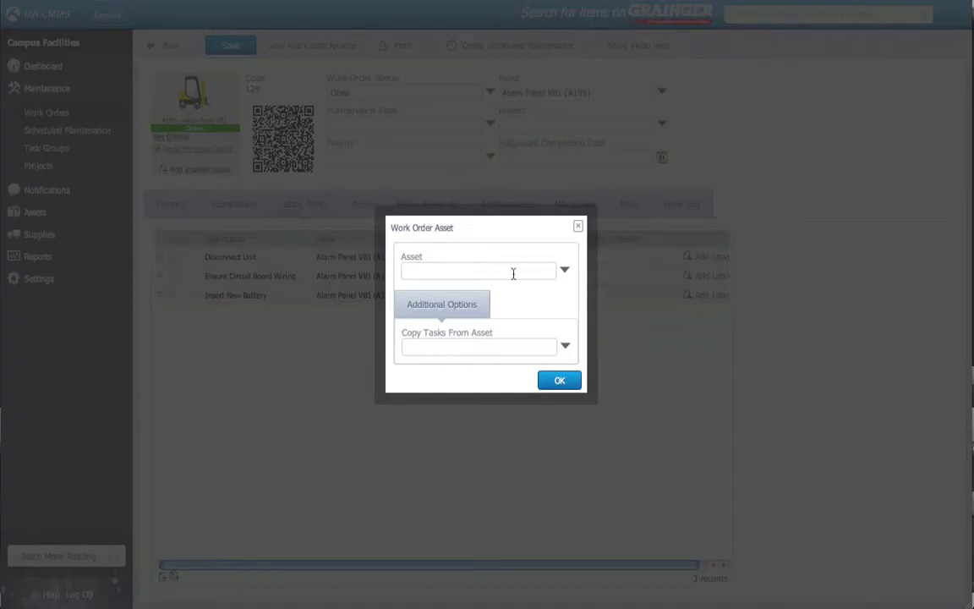
{"action": "left_click", "coordinate": [565, 272]}
{"action": "left_click", "coordinate": [279, 174]}
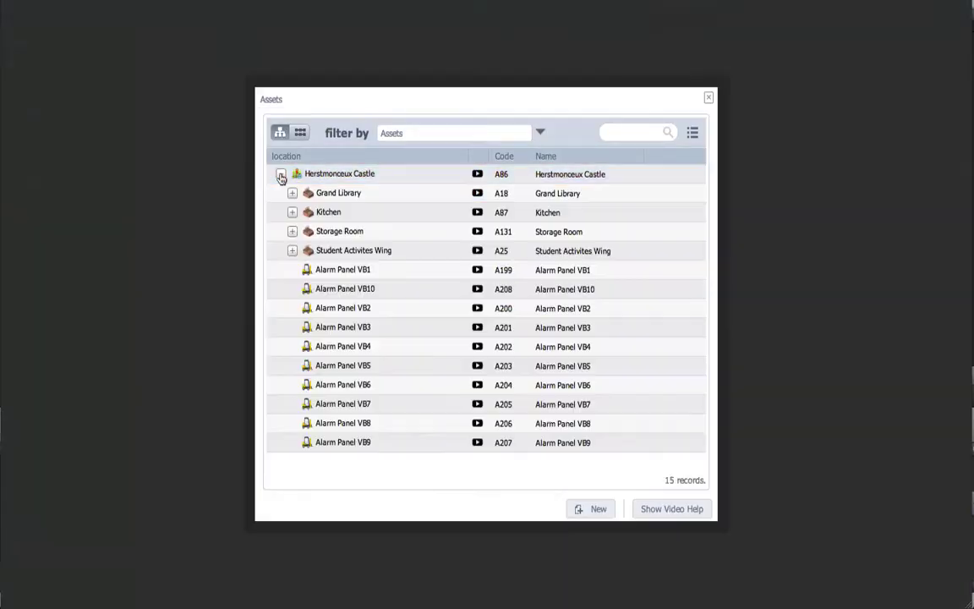
{"action": "left_click", "coordinate": [390, 306]}
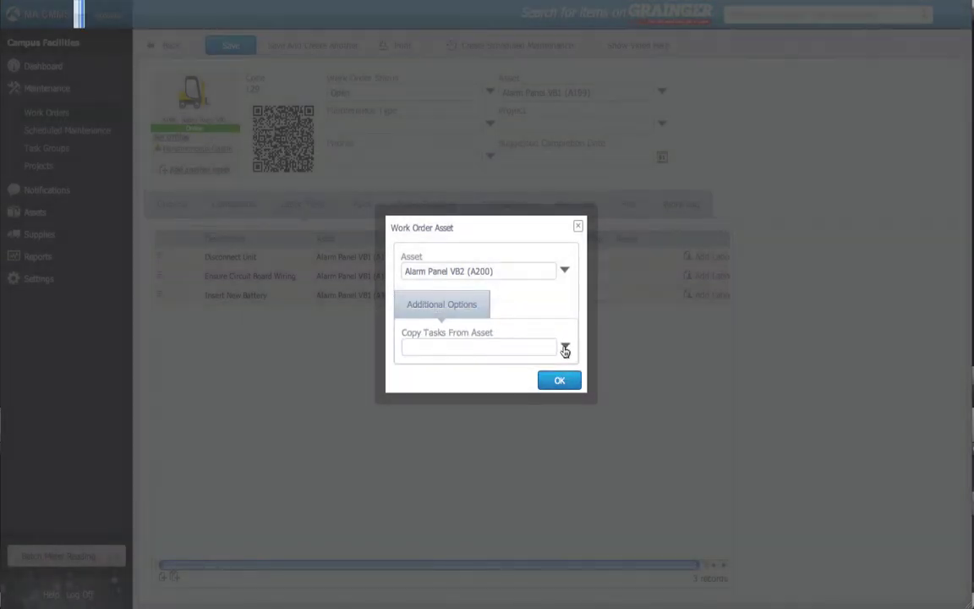
{"action": "left_click", "coordinate": [565, 350]}
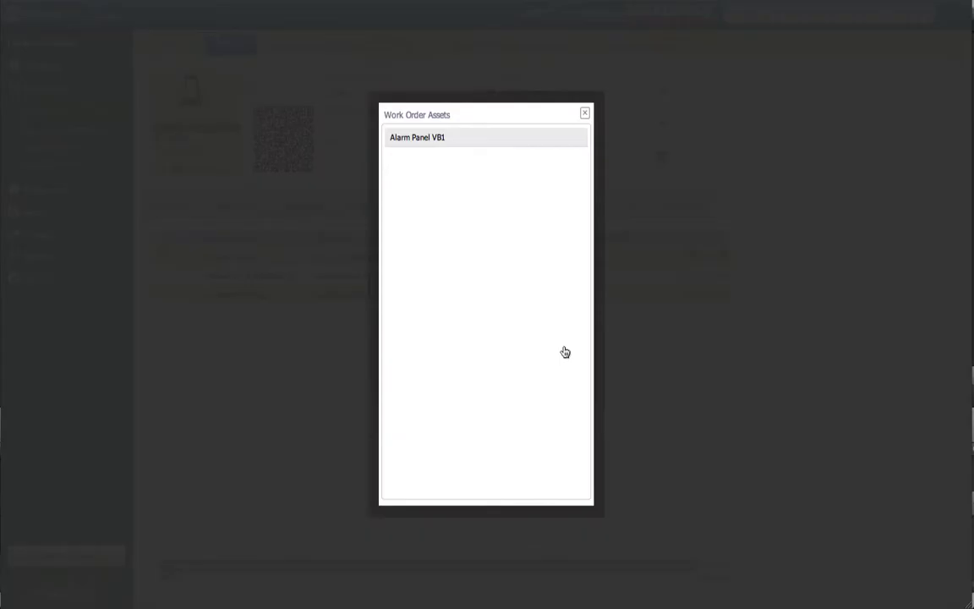
{"action": "left_click", "coordinate": [466, 148]}
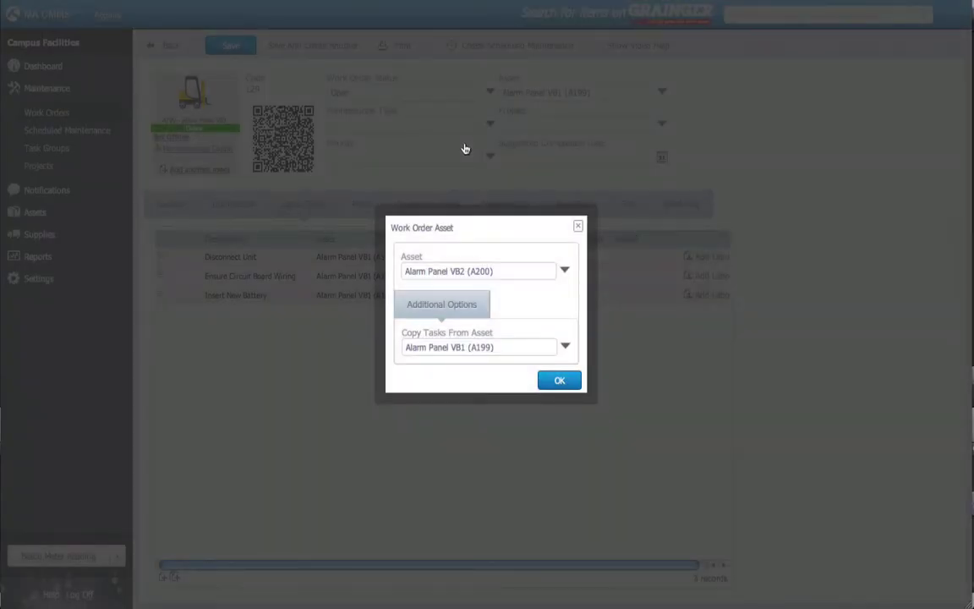
{"action": "left_click", "coordinate": [570, 379]}
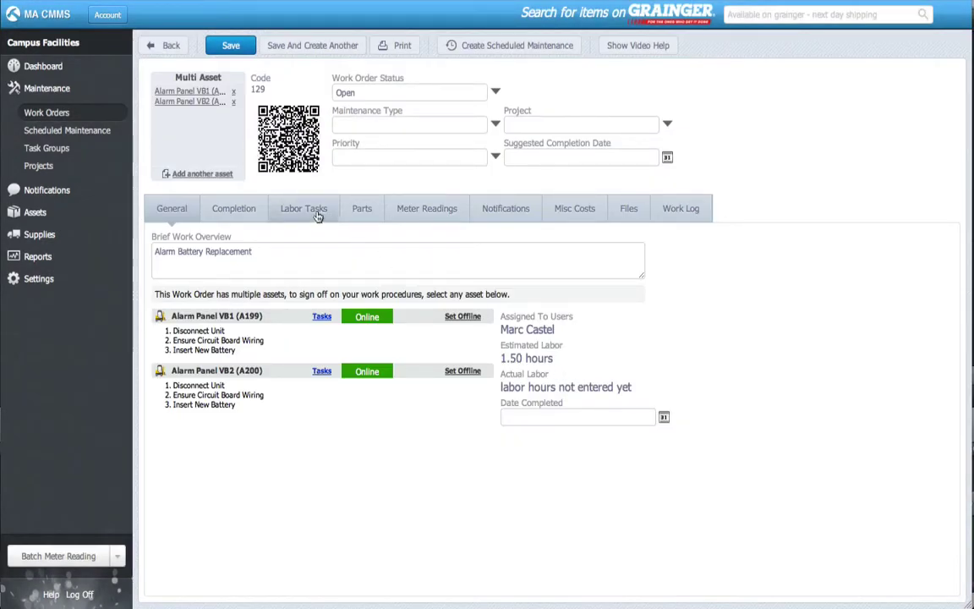
Check the combined labor tasks and add the next alarm panel to work order 129.
{"action": "left_click", "coordinate": [318, 213]}
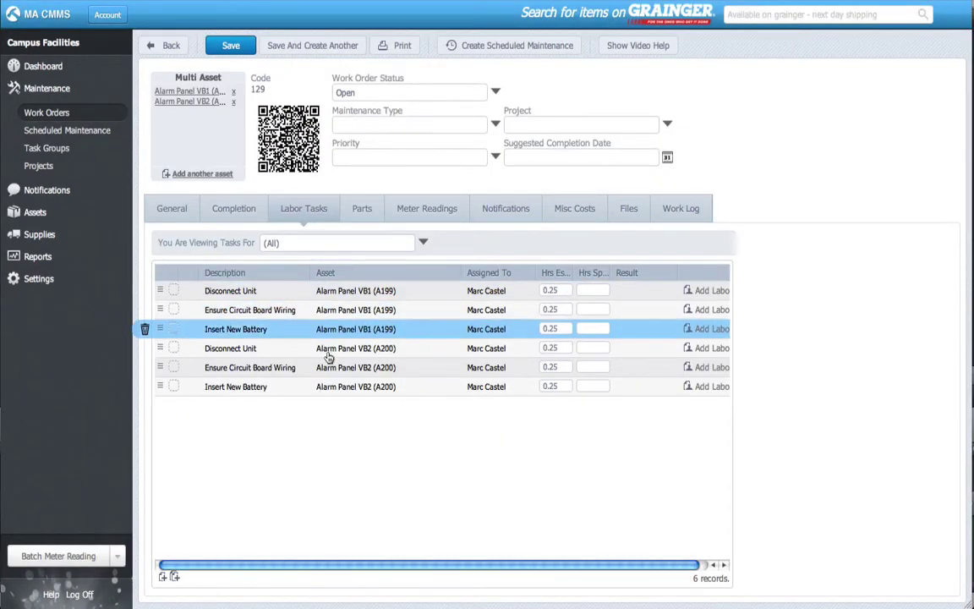
{"action": "left_click", "coordinate": [222, 178]}
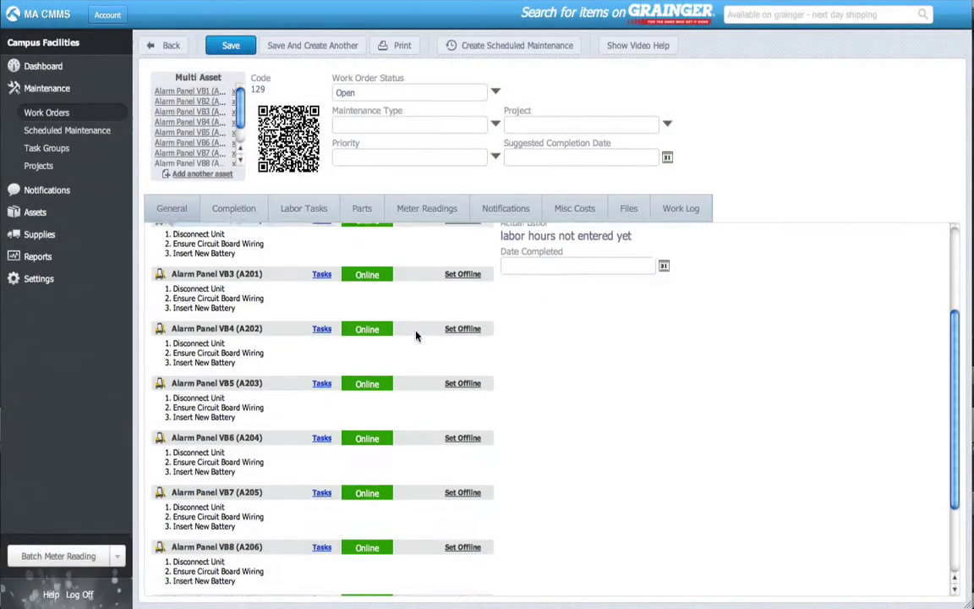
{"action": "scroll", "coordinate": [374, 297], "scroll_direction": "down", "scroll_amount": 5}
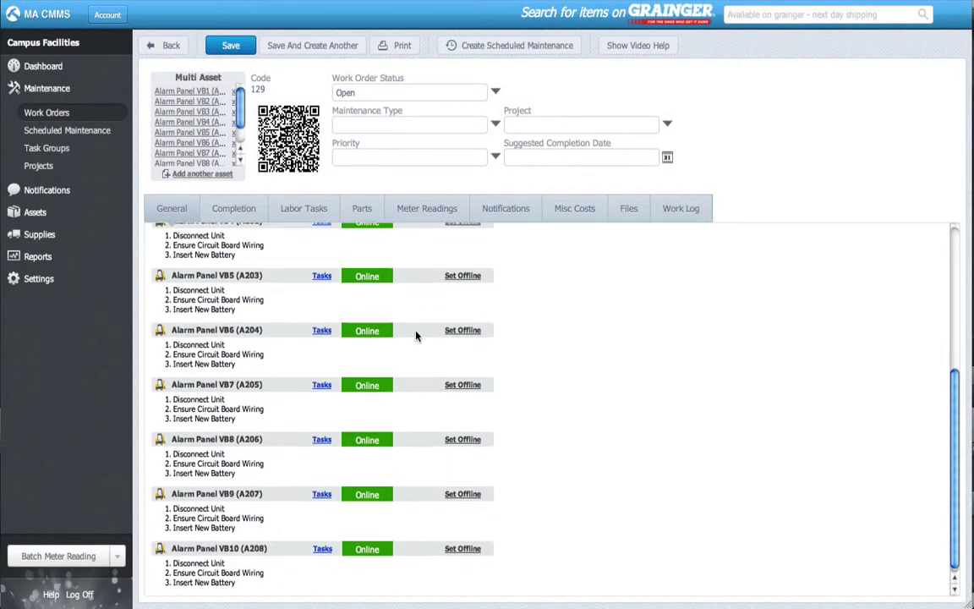
{"action": "scroll", "coordinate": [416, 335], "scroll_direction": "up", "scroll_amount": 3}
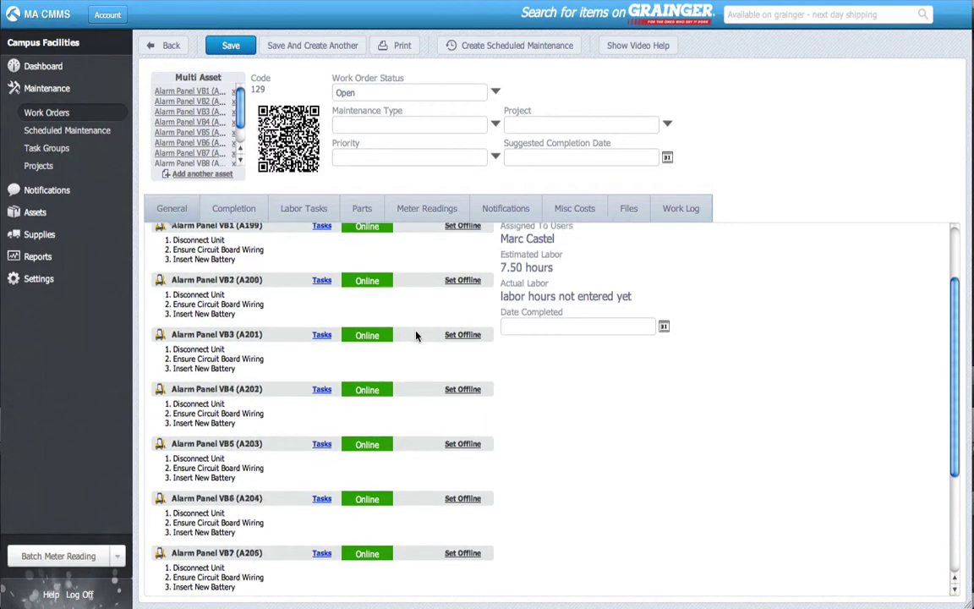
{"action": "scroll", "coordinate": [416, 336], "scroll_direction": "up", "scroll_amount": 3}
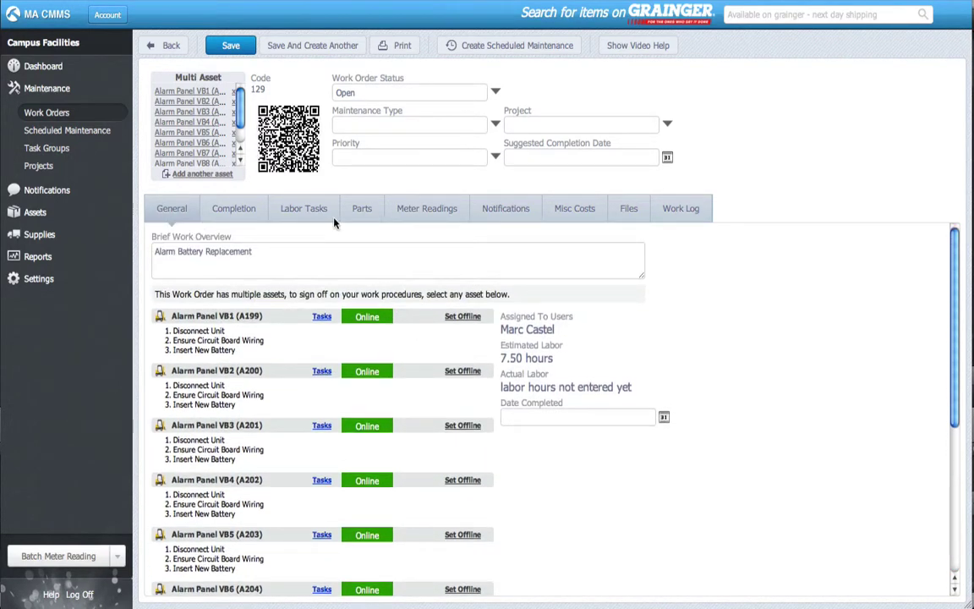
Review the full labor task list: 30 tasks totalling 7.50 hours.
{"action": "left_click", "coordinate": [321, 211]}
{"action": "scroll", "coordinate": [333, 313], "scroll_direction": "down", "scroll_amount": 1}
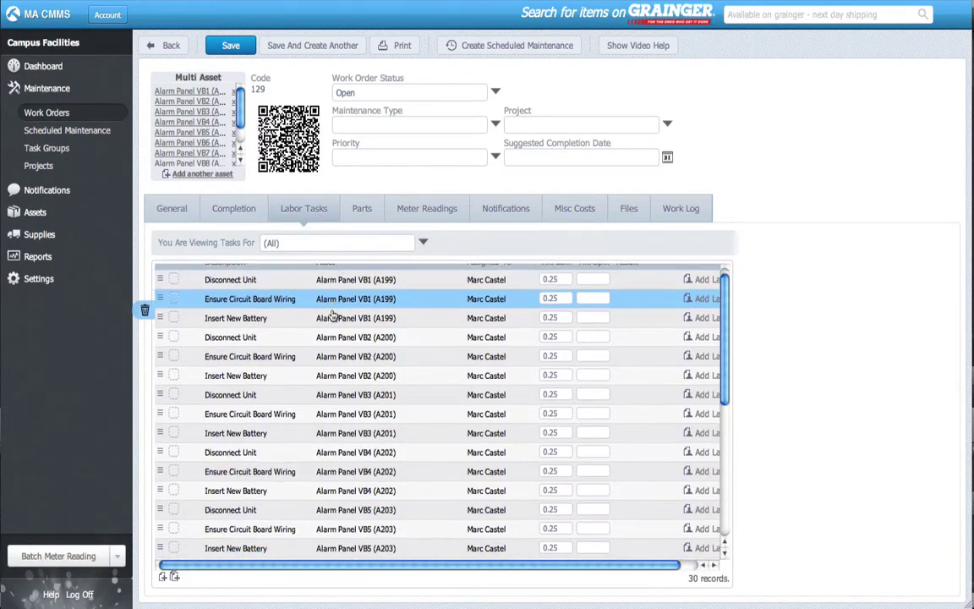
{"action": "scroll", "coordinate": [332, 314], "scroll_direction": "down", "scroll_amount": 10}
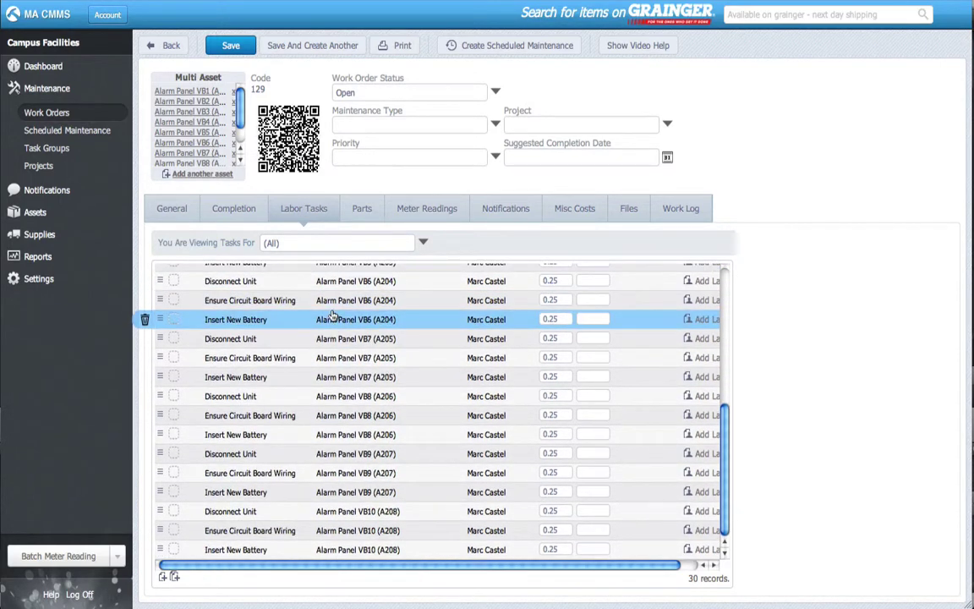
{"action": "scroll", "coordinate": [330, 313], "scroll_direction": "up", "scroll_amount": 10}
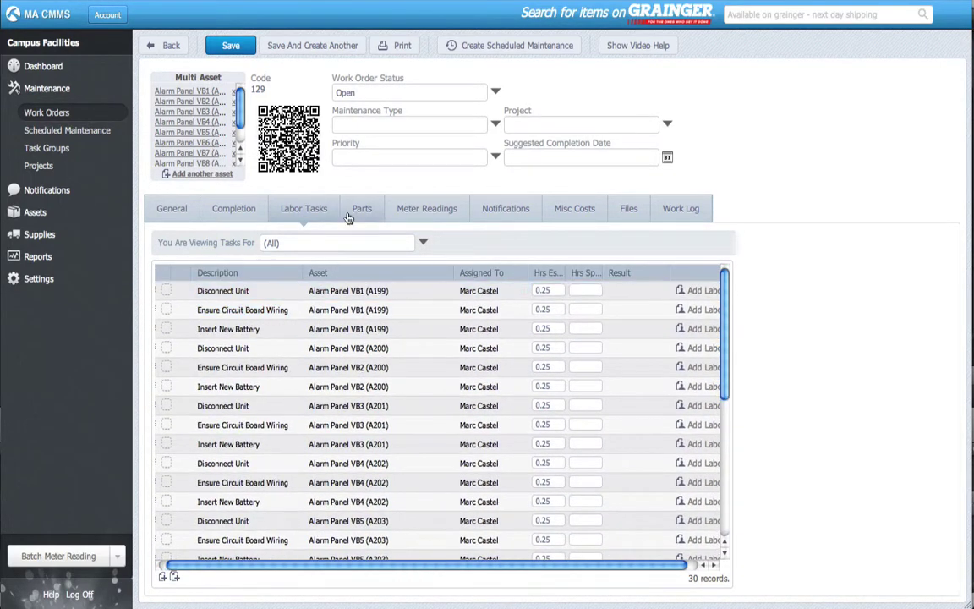
Check the Parts tab for the Alarm Battery 66G7 suggested for Alarm Panel VB1.
{"action": "left_click", "coordinate": [360, 211]}
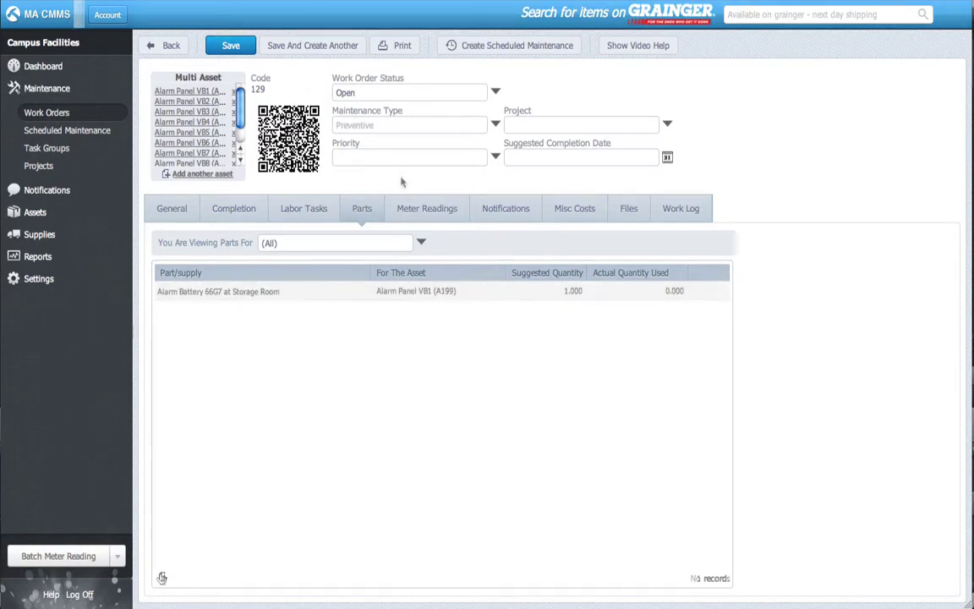